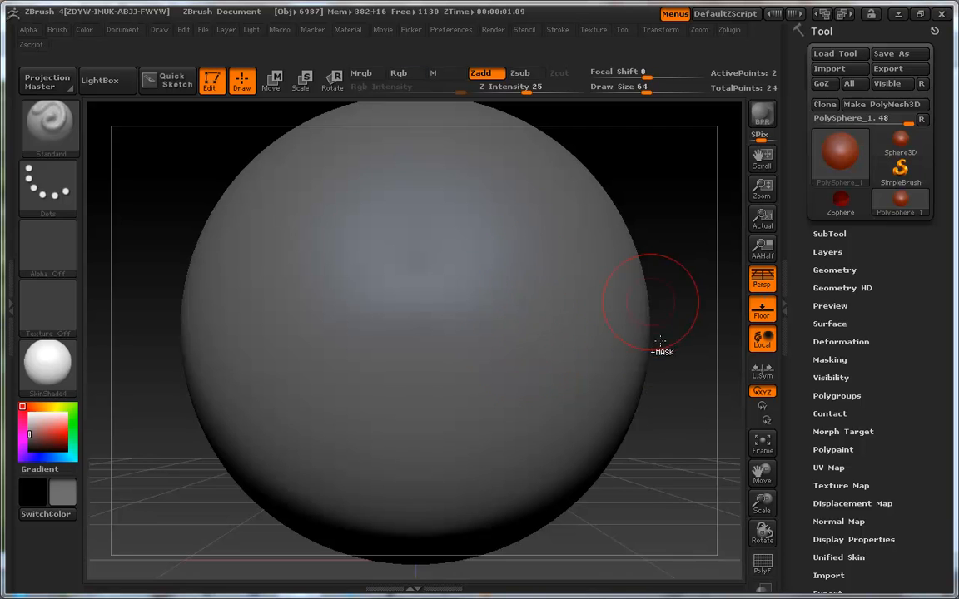
mouse_move(671, 375)
right_mouse_down("ctrl")
mouse_move(670, 267)
mouse_move(626, 233)
right_mouse_up("ctrl")
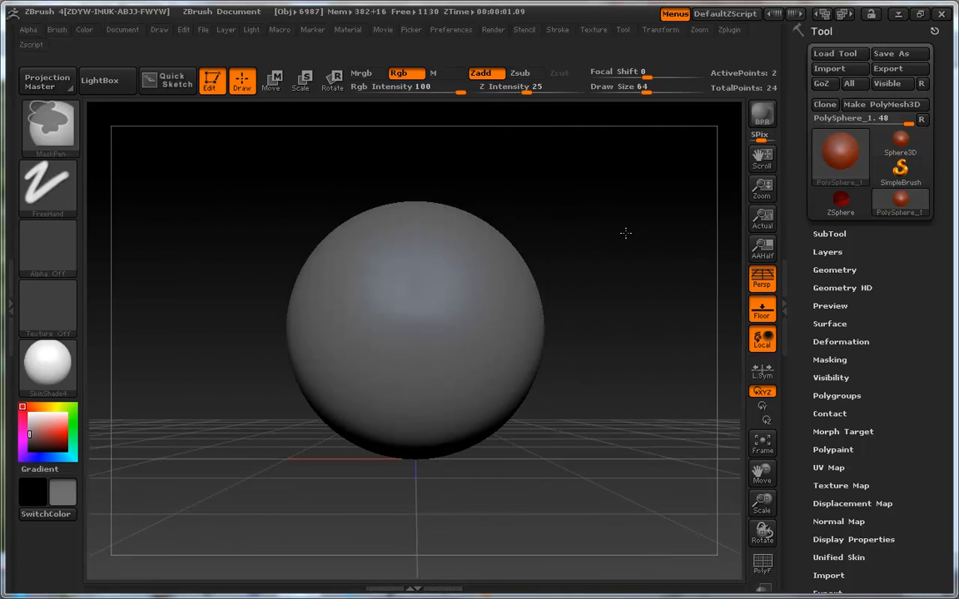
right_click_drag(610, 281, 613, 310, "ctrl")
left_click_drag(608, 292, 621, 242)
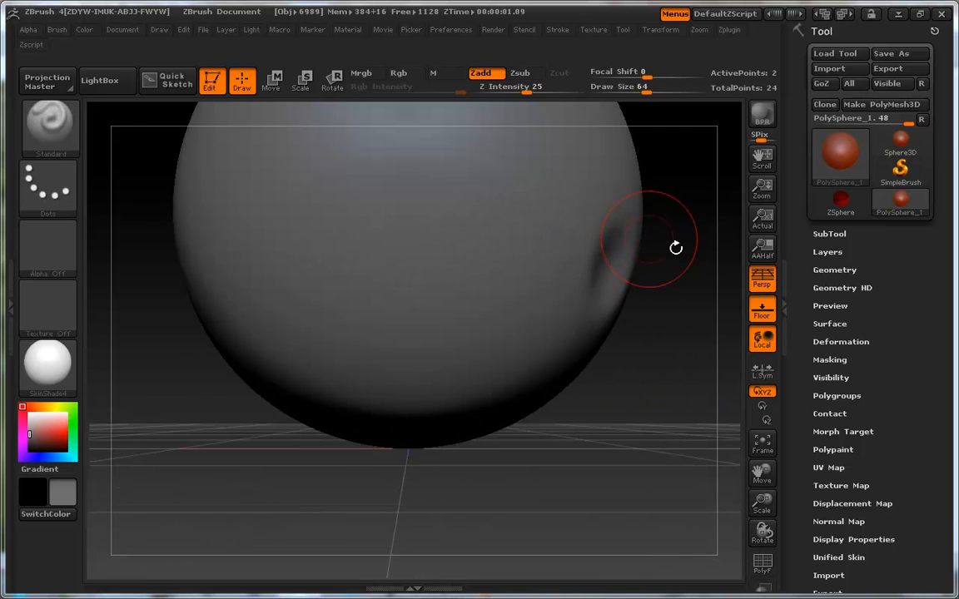
mouse_move(680, 327)
left_mouse_down()
mouse_move(689, 211)
mouse_move(662, 268)
left_mouse_up()
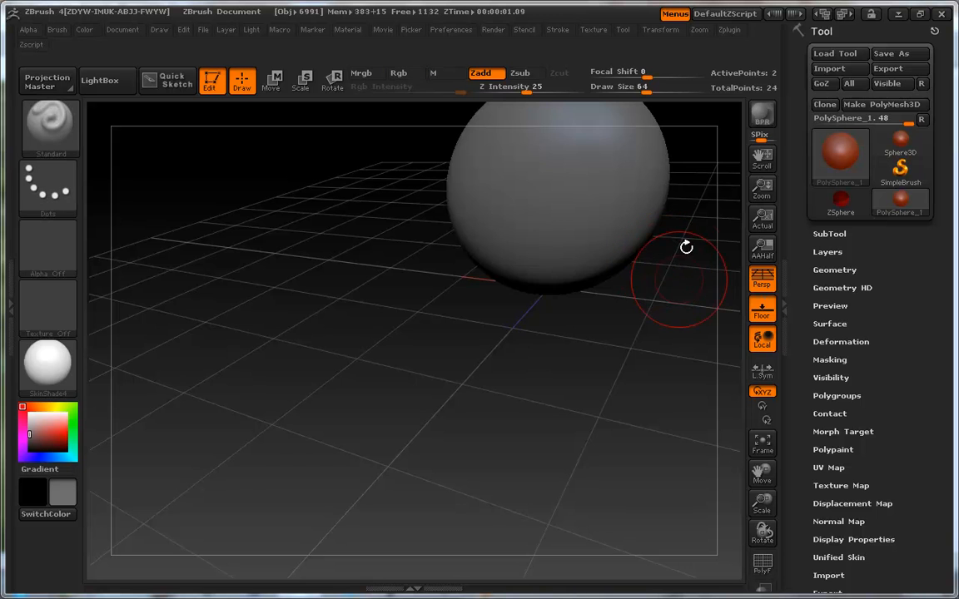
left_click_drag(649, 306, 580, 383)
key("super")
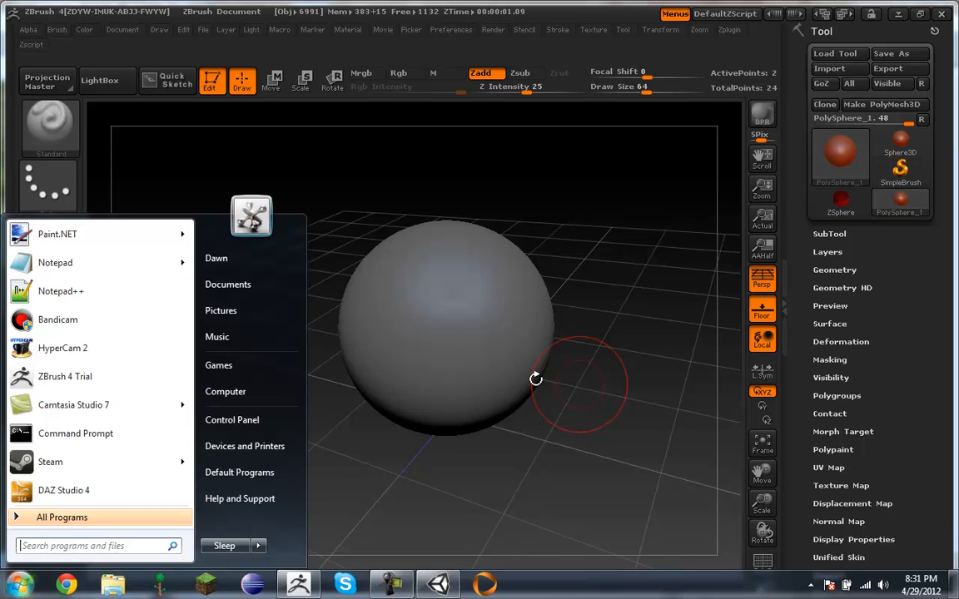
left_click(639, 203)
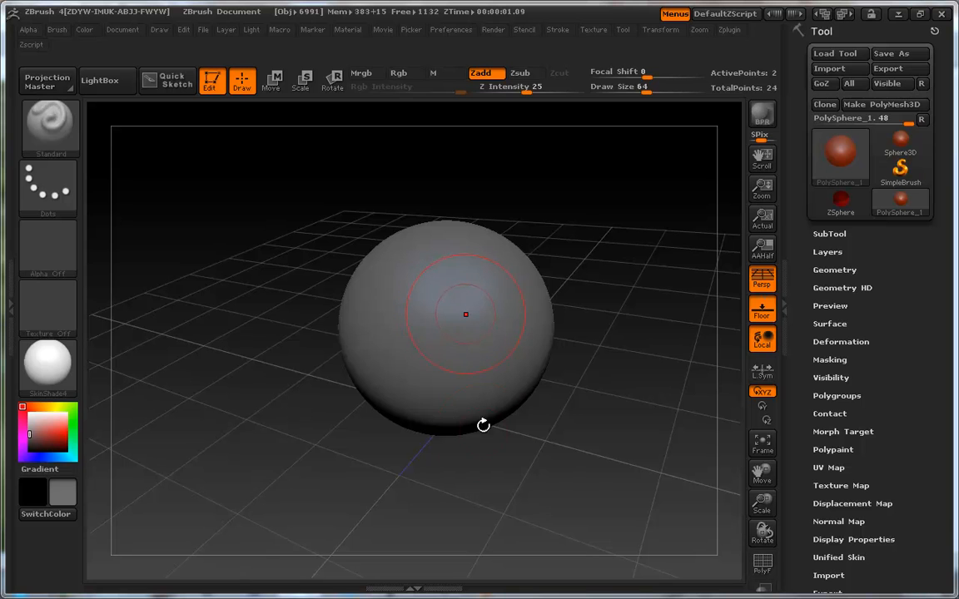
left_click_drag(623, 420, 638, 401)
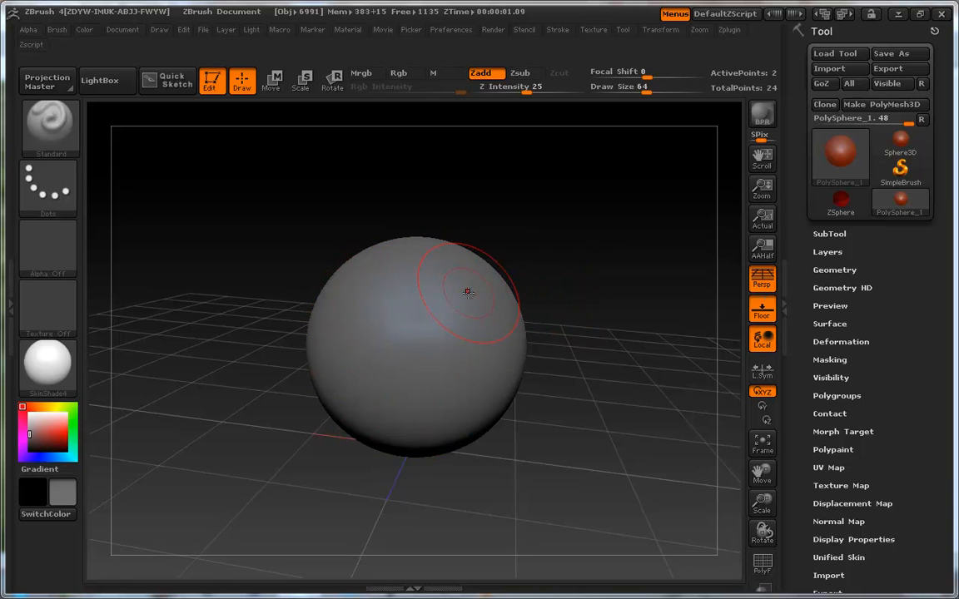
Pull three symmetrical pairs of horns out of the sphere's upper, middle and lower sides with the SnakeHook brush.
left_click(61, 137)
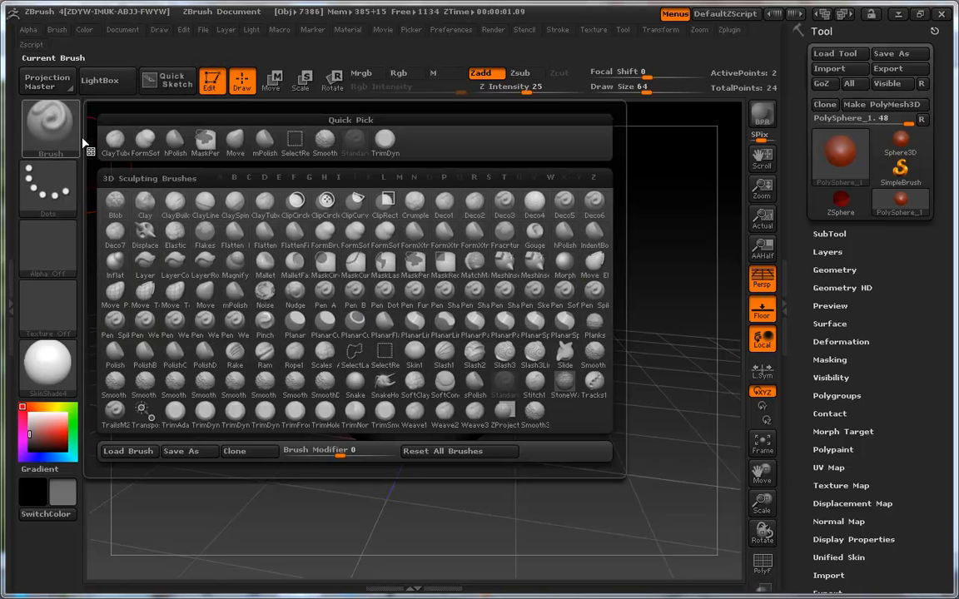
left_click(384, 384)
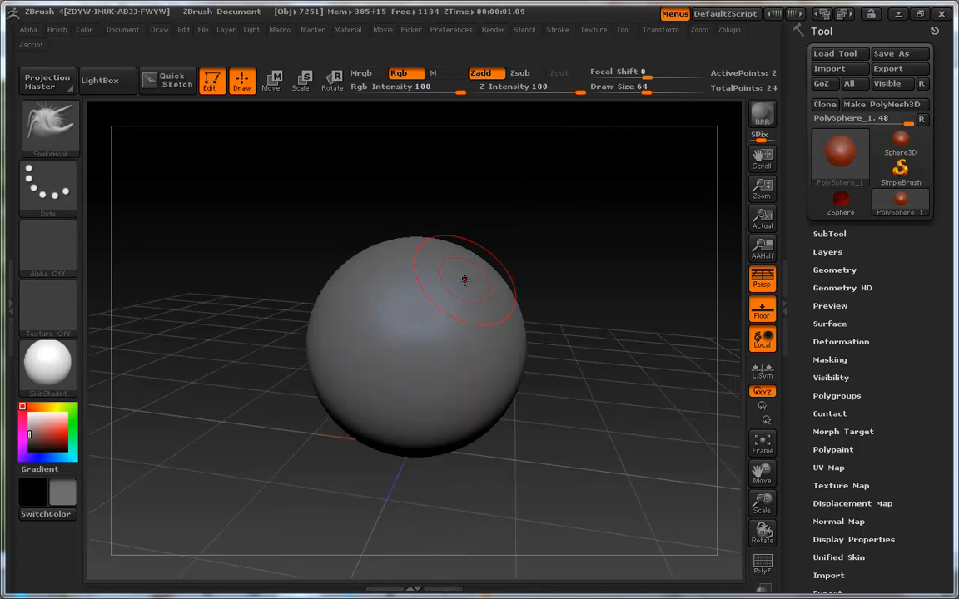
mouse_move(479, 246)
left_mouse_down()
mouse_move(539, 217)
mouse_move(550, 228)
left_mouse_up()
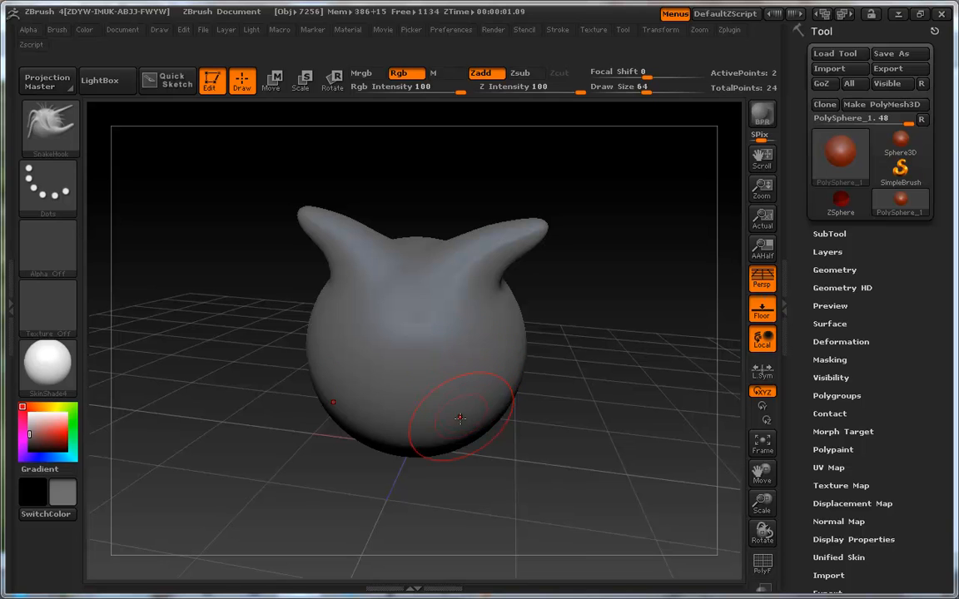
mouse_move(428, 414)
left_mouse_down()
mouse_move(580, 438)
mouse_move(596, 424)
left_mouse_up()
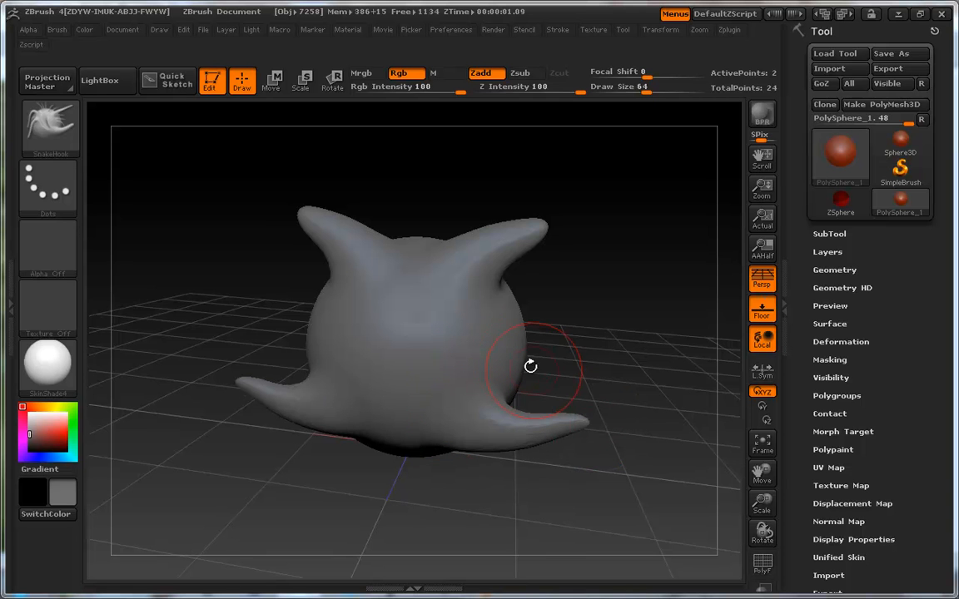
mouse_move(516, 354)
left_mouse_down()
mouse_move(619, 330)
mouse_move(640, 340)
left_mouse_up()
mouse_move(644, 300)
left_mouse_down()
mouse_move(578, 291)
mouse_move(653, 286)
left_mouse_up()
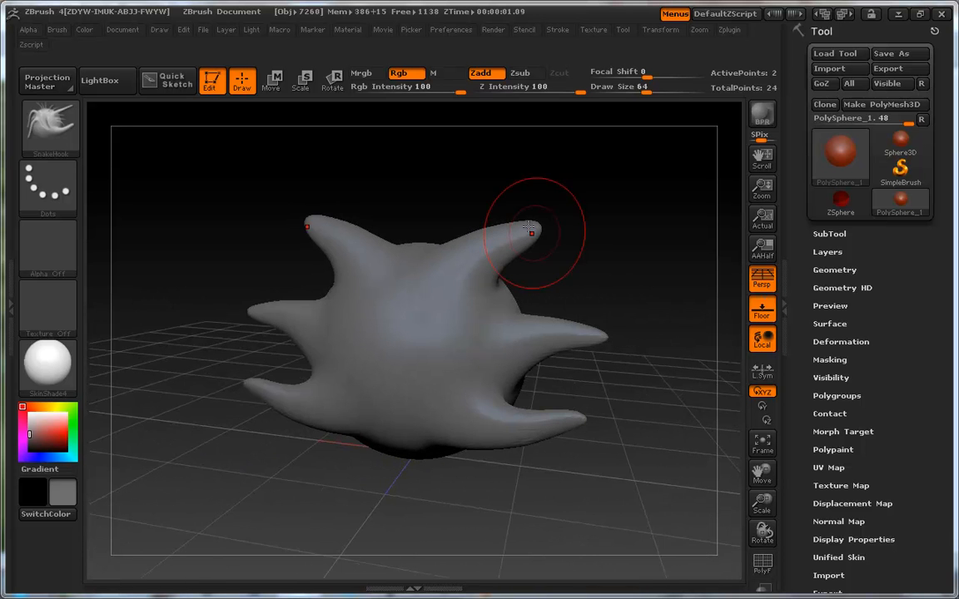
Bend the upper horns outward and down and the lower horns upward with the Move Elastic brush.
key("b")
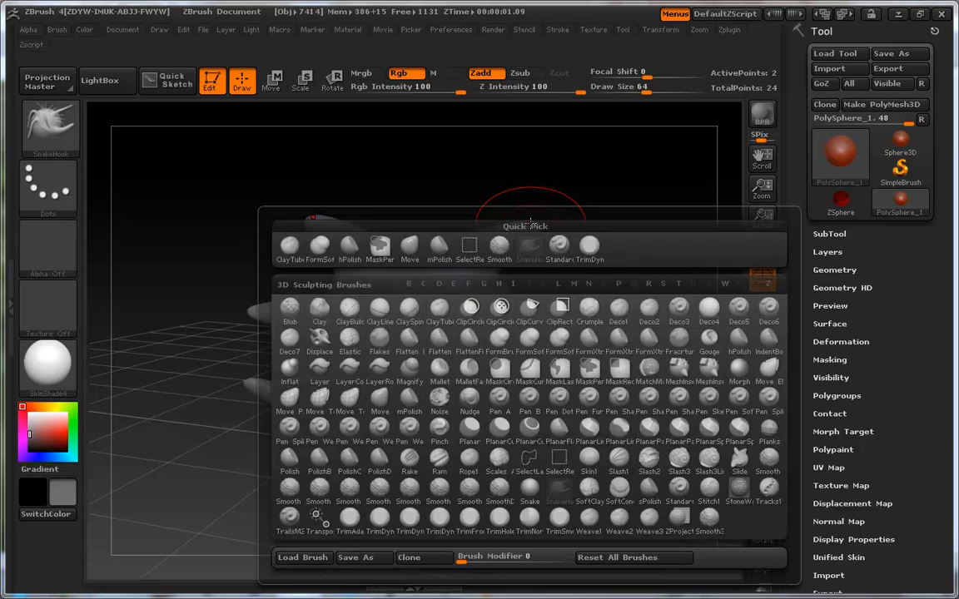
key("m")
key("e")
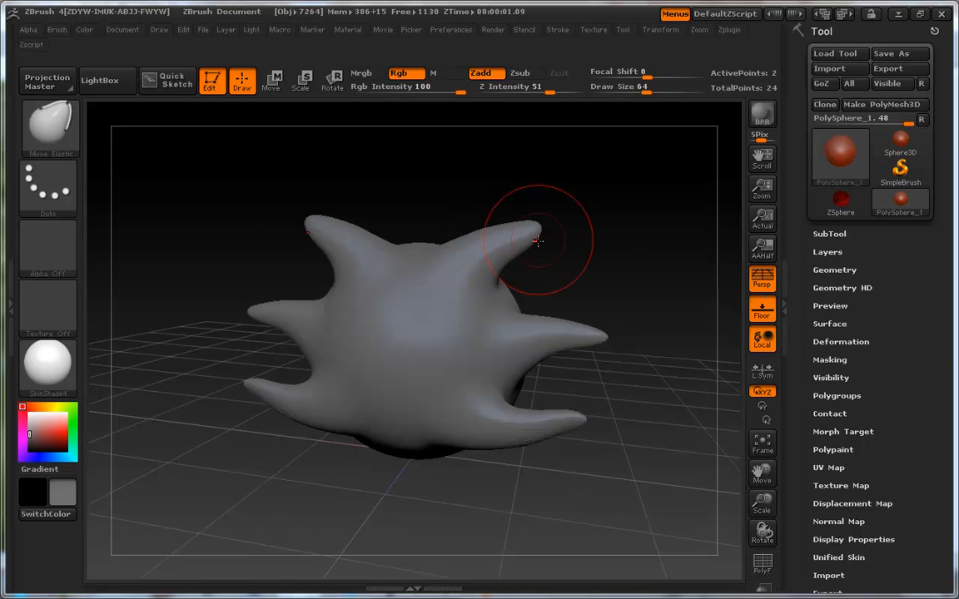
mouse_move(533, 233)
left_mouse_down()
mouse_move(548, 231)
mouse_move(550, 250)
mouse_move(600, 277)
left_mouse_up()
left_click_drag(576, 413, 575, 426)
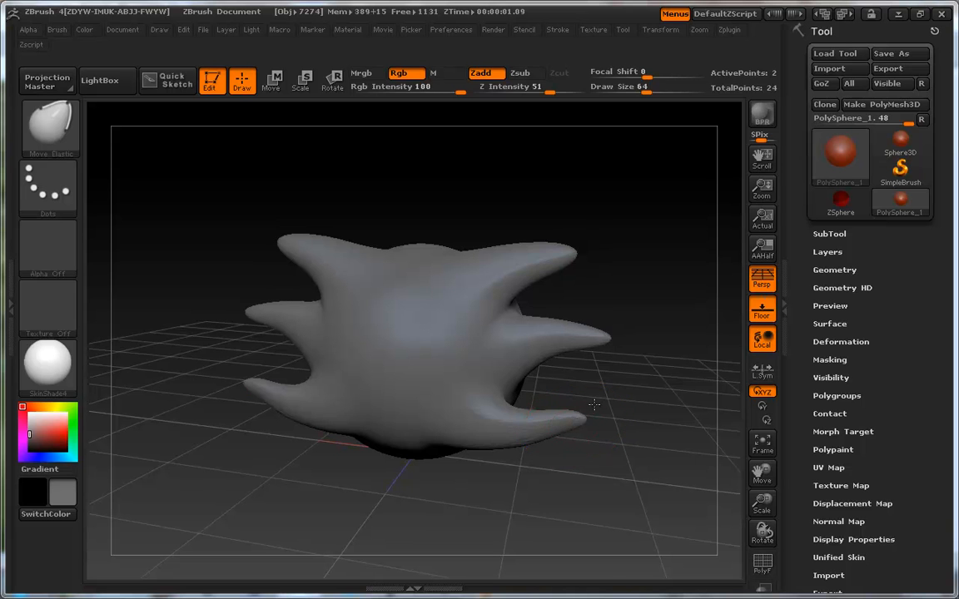
mouse_move(610, 378)
left_mouse_down()
mouse_move(609, 336)
mouse_move(618, 333)
mouse_move(600, 313)
mouse_move(640, 314)
left_mouse_up()
Smooth the upper and middle side horns and the front of the head.
left_click_drag(490, 283, 526, 286, "shift")
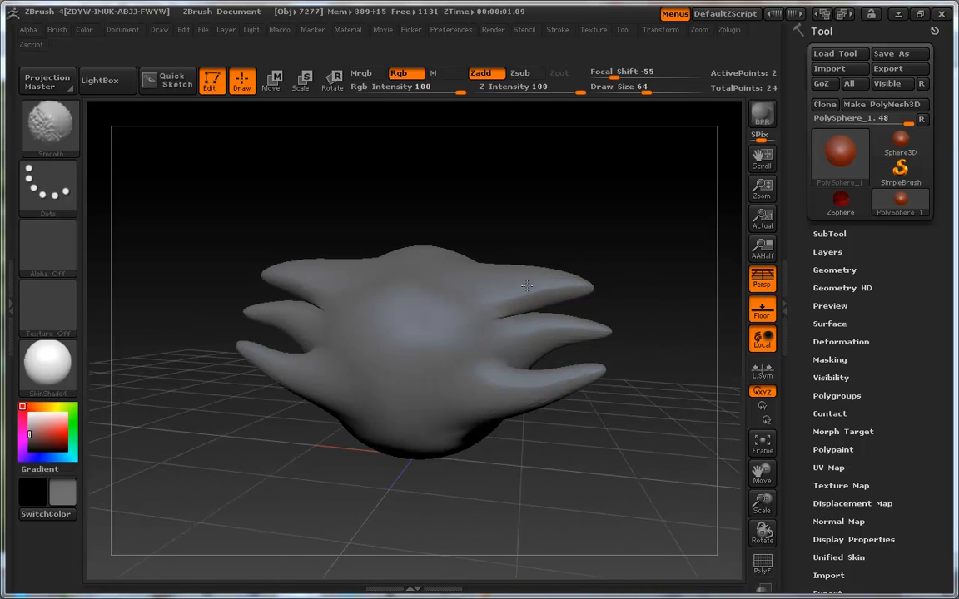
left_click_drag(543, 340, 542, 338, "shift")
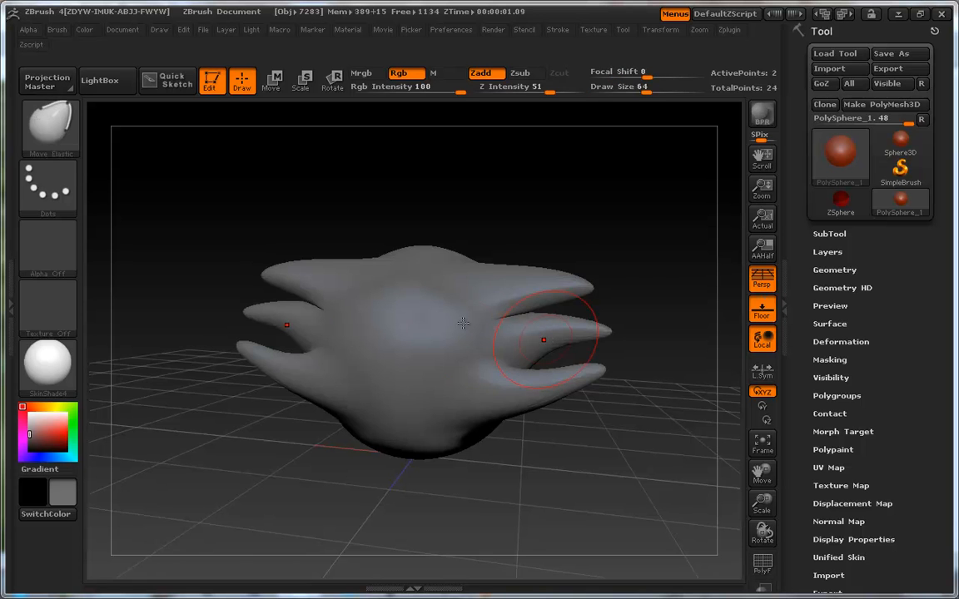
left_click_drag(625, 263, 612, 265)
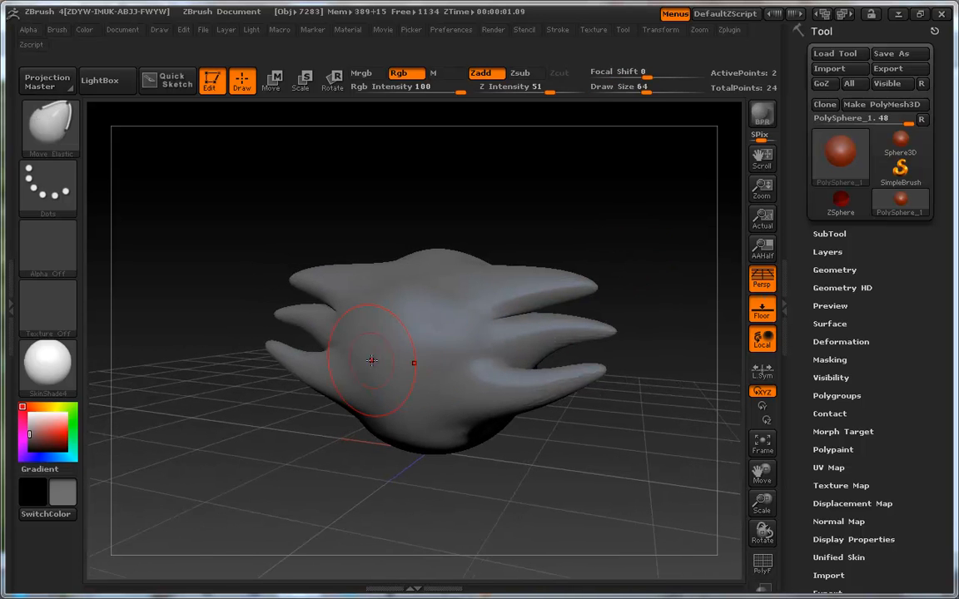
left_click_drag(441, 310, 406, 396, "shift")
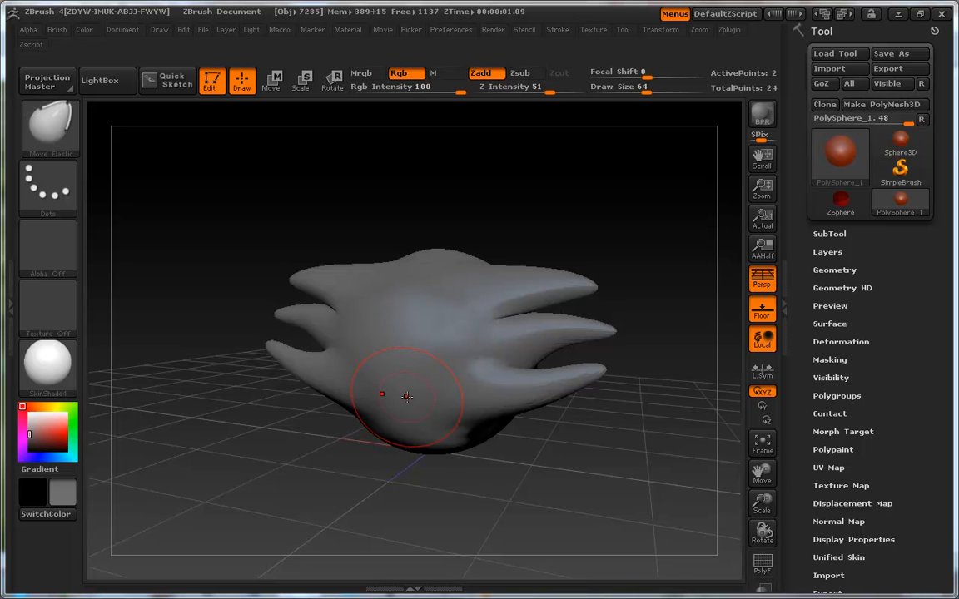
Try to flatten the front of the head with the Flatten B brush and smooth the flattened area.
key("b")
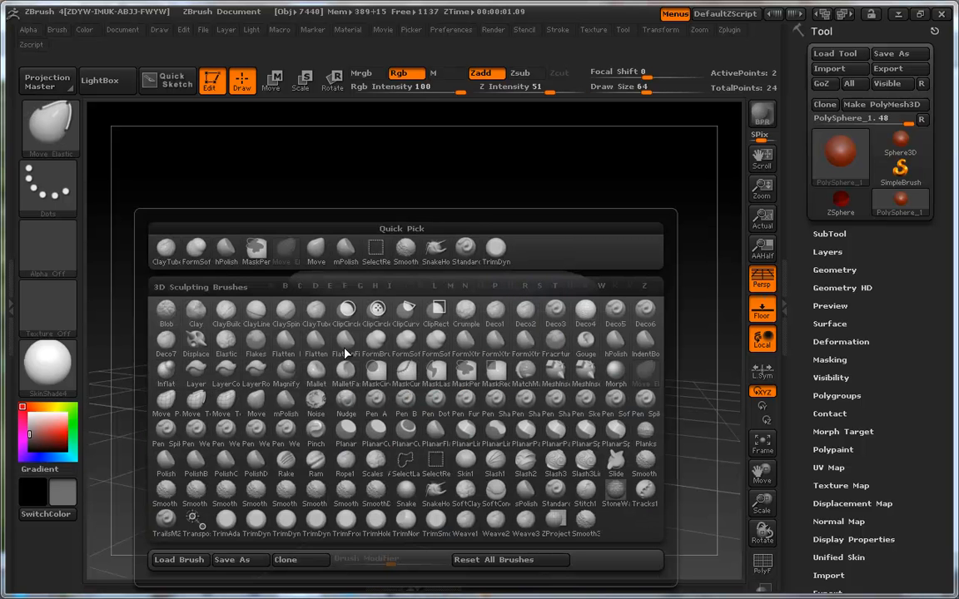
left_click(285, 343)
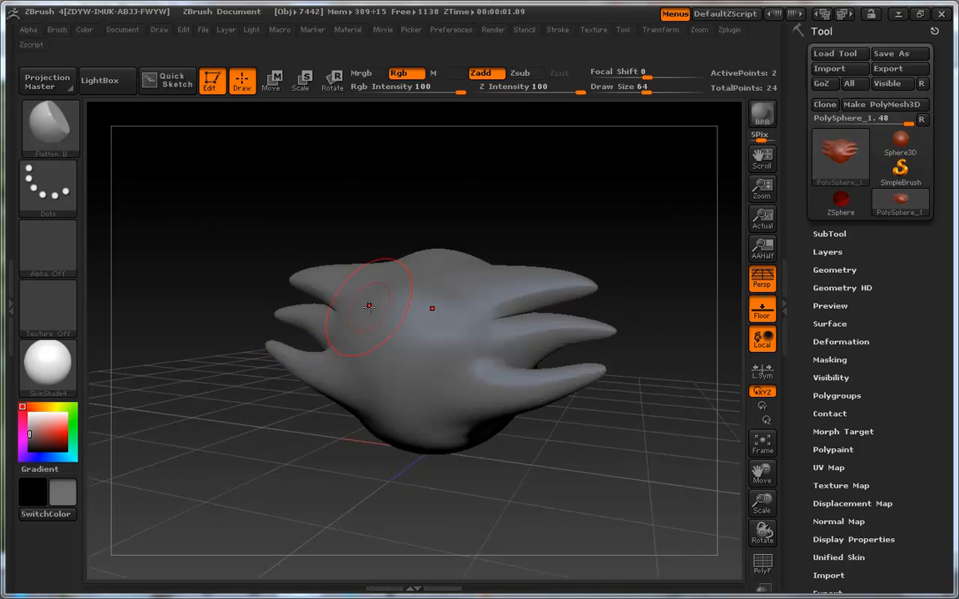
mouse_move(400, 291)
left_mouse_down()
mouse_move(366, 337)
mouse_move(377, 361)
left_mouse_up()
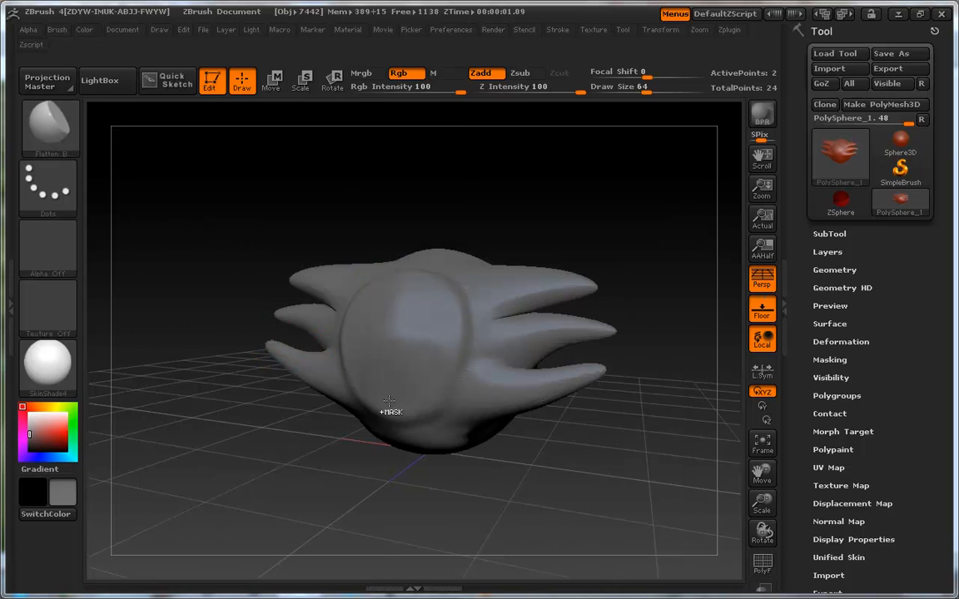
mouse_move(390, 406)
left_mouse_down("shift")
mouse_move(353, 341)
mouse_move(367, 300)
mouse_move(416, 283)
mouse_move(446, 381)
mouse_move(438, 399)
mouse_move(360, 358)
mouse_move(353, 325)
left_mouse_up("shift")
left_click_drag(382, 308, 409, 299, "shift")
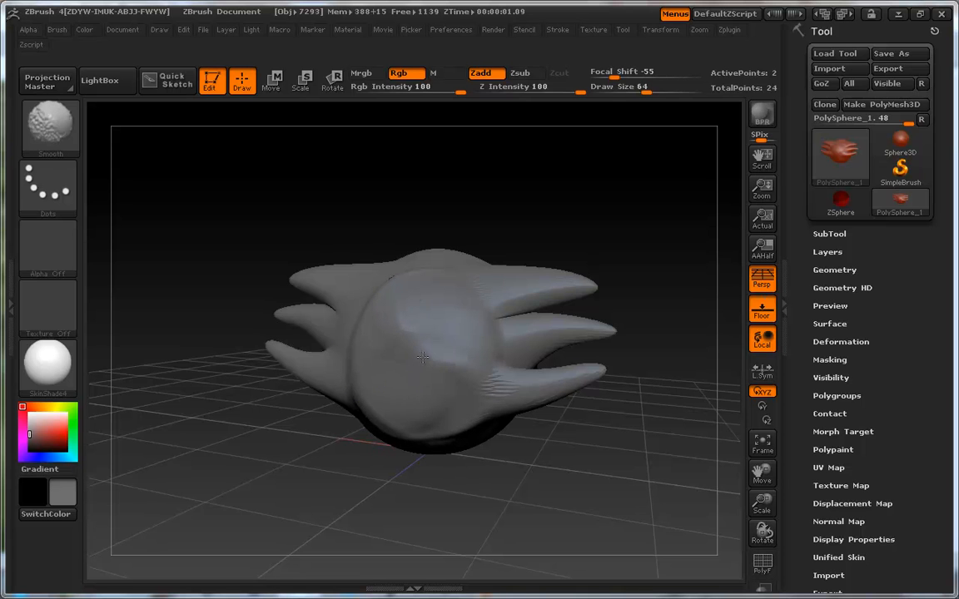
left_click_drag(417, 370, 436, 343, "shift")
key("ctrl+z")
key("ctrl+z")
key("ctrl+z")
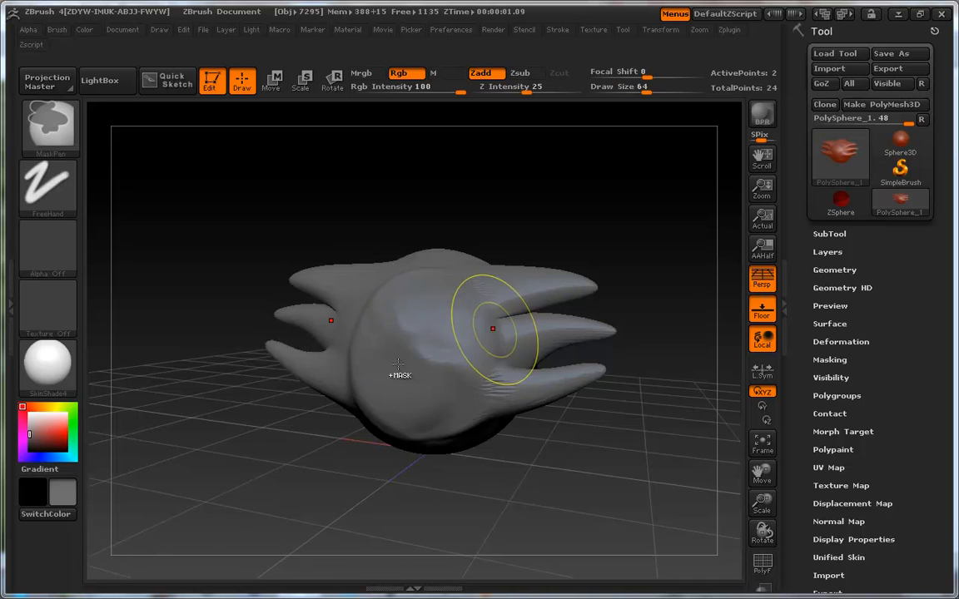
Carve two symmetrical eye sockets into the front of the head with the Standard brush at draw size 20.
key("b")
key("s")
key("t")
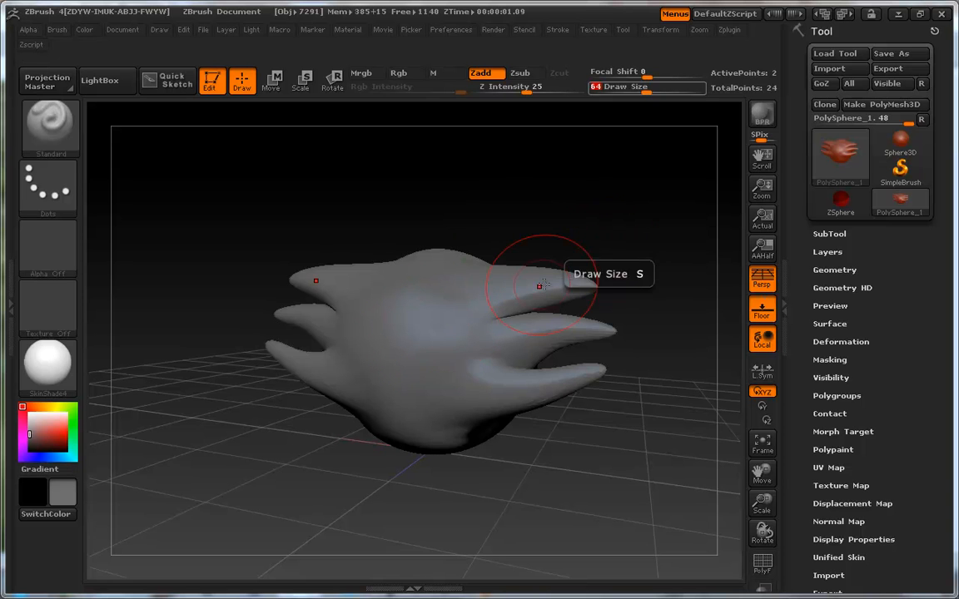
key("s")
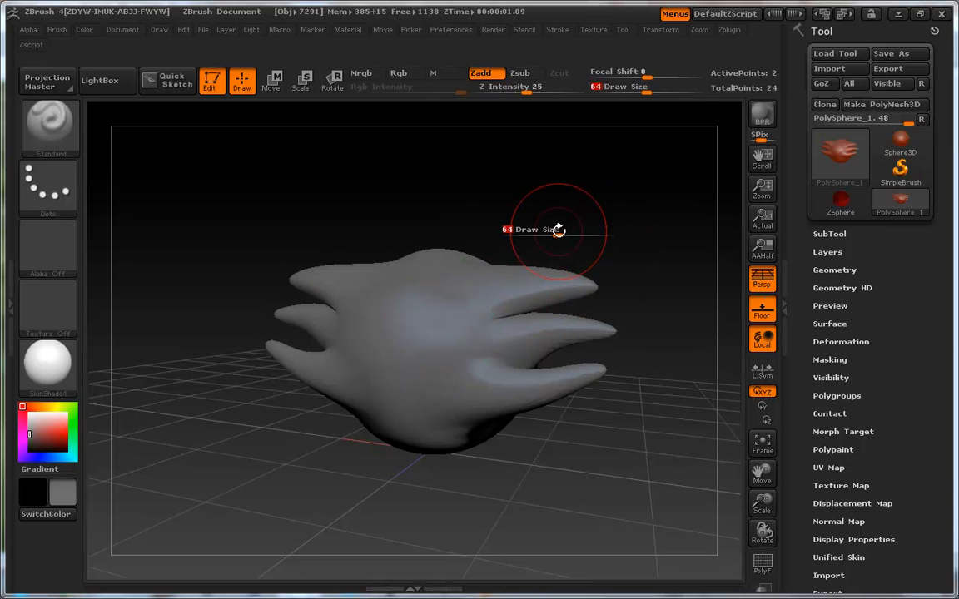
left_click(439, 321)
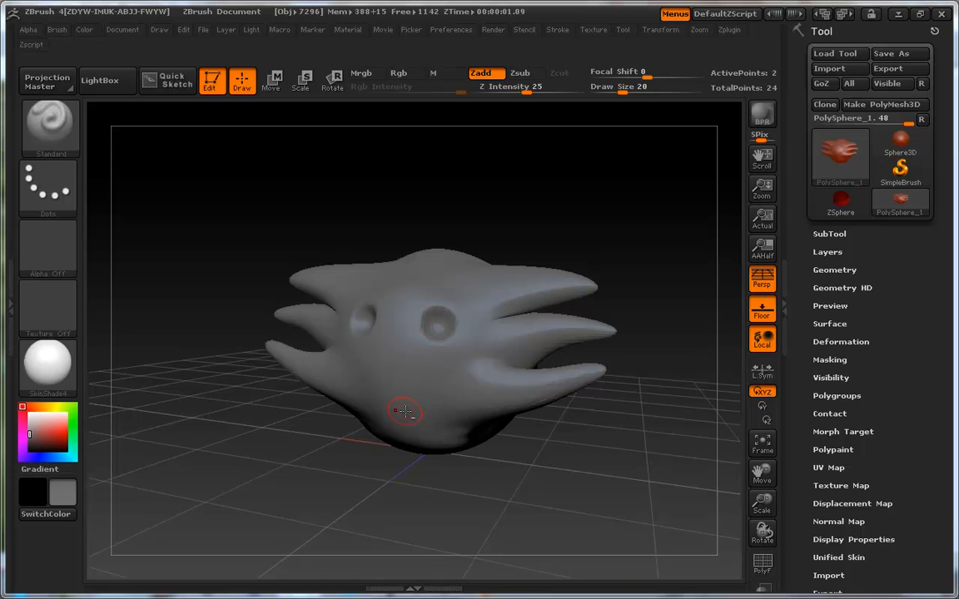
Try to carve a smiling mouth below the eye sockets.
mouse_move(433, 408)
left_mouse_down("alt")
mouse_move(403, 409)
mouse_move(437, 397)
mouse_move(394, 409)
left_mouse_up("alt")
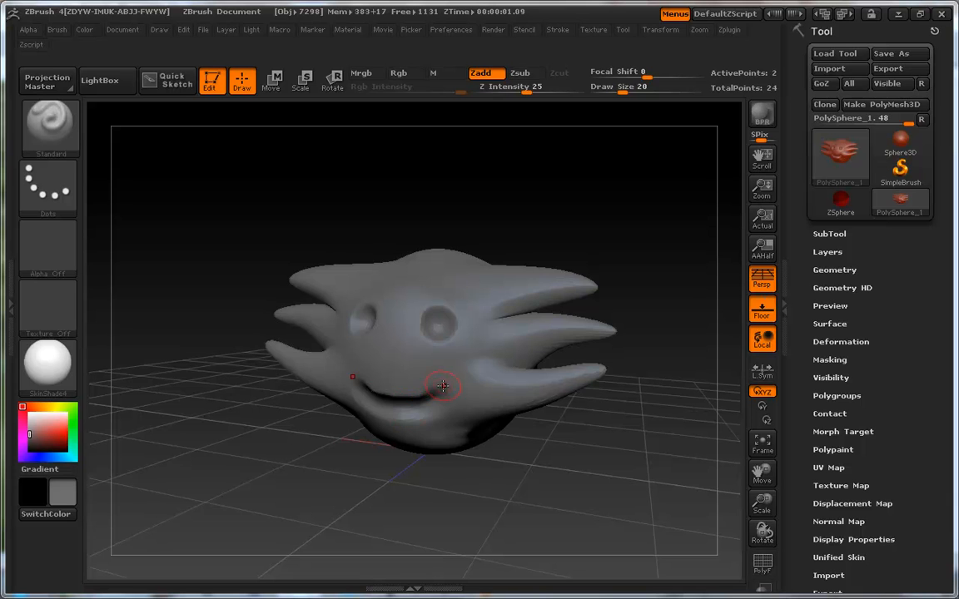
mouse_move(586, 306)
left_mouse_down()
mouse_move(685, 337)
mouse_move(627, 364)
left_mouse_up()
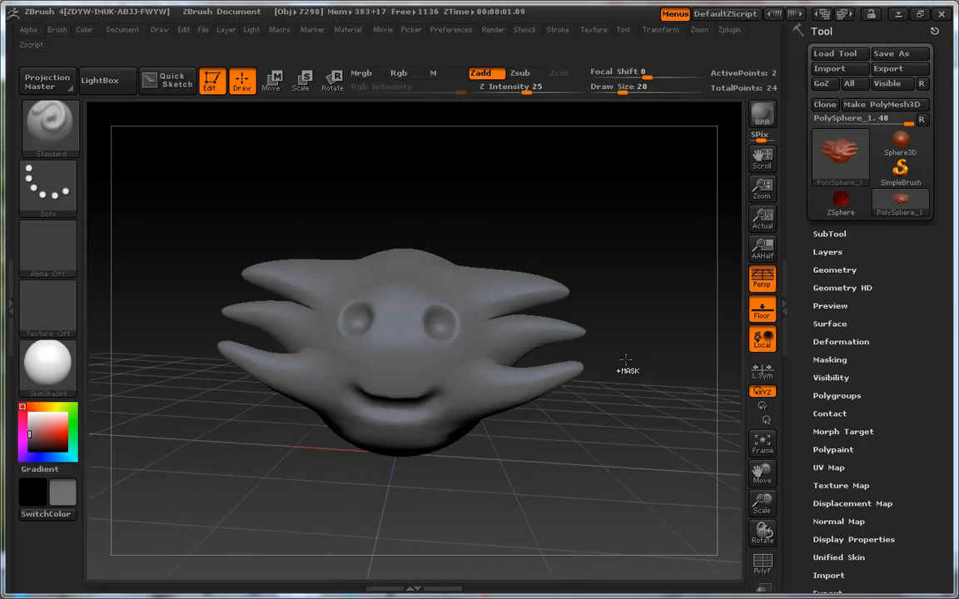
key("ctrl+z")
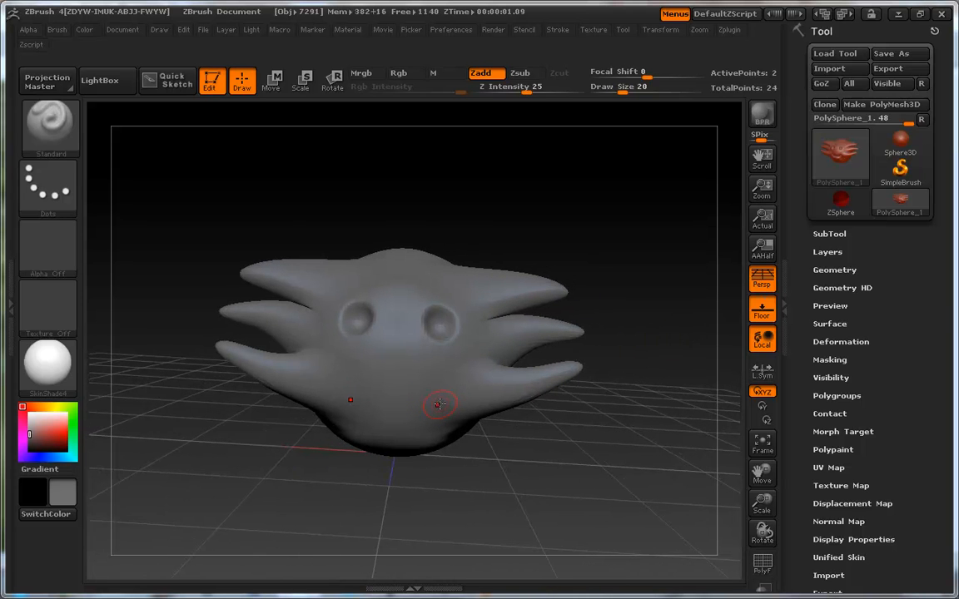
Carve a wide, downturned mouth below the eye sockets and smooth around it.
left_click_drag(428, 402, 354, 402)
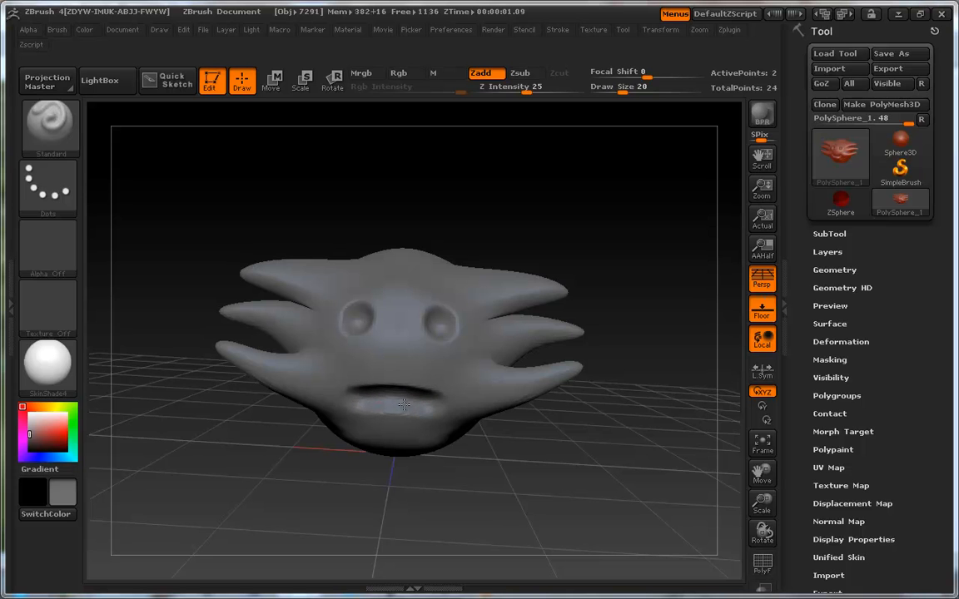
key("shift")
mouse_move(663, 344)
left_mouse_down()
mouse_move(663, 353)
mouse_move(680, 311)
mouse_move(679, 341)
left_mouse_up()
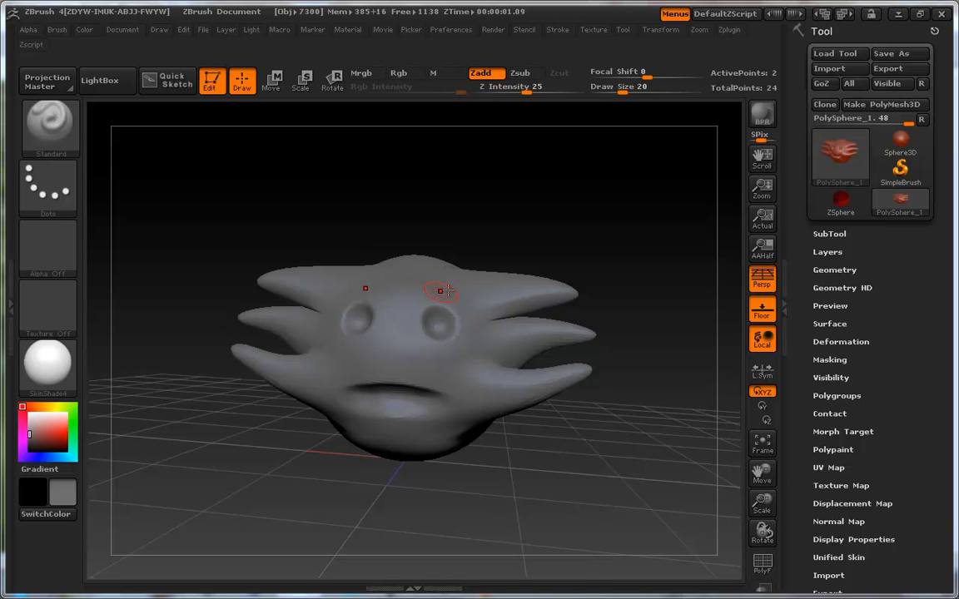
Sculpt symmetrical brows just above the eye sockets with the Standard brush at draw size 15.
type("s")
type("15")
key("Return")
left_click_drag(423, 305, 446, 297)
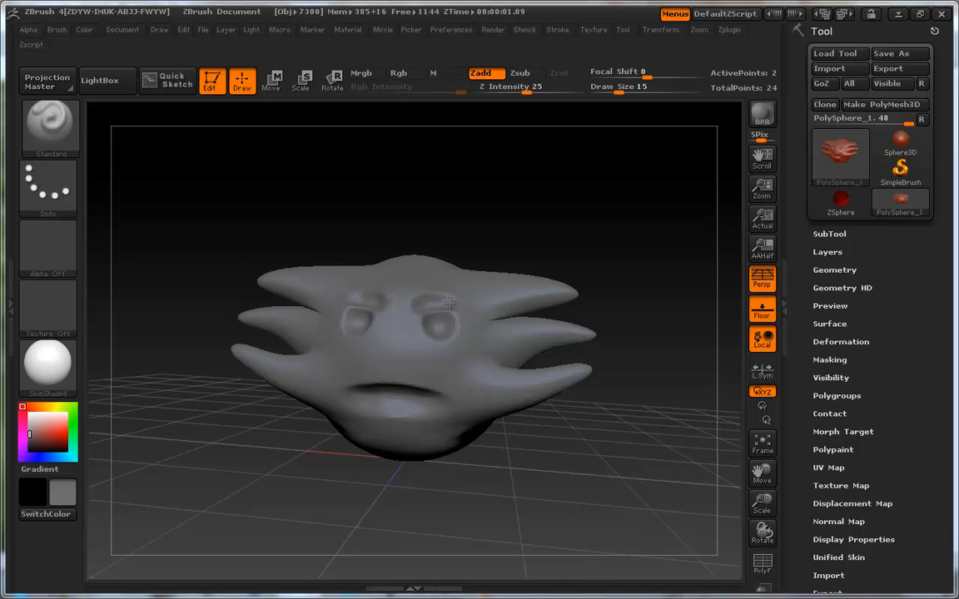
Switch to the SnakeHook brush with the top of the head in view.
mouse_move(513, 236)
left_mouse_down()
mouse_move(490, 242)
mouse_move(554, 242)
mouse_move(527, 286)
mouse_move(574, 170)
left_mouse_up()
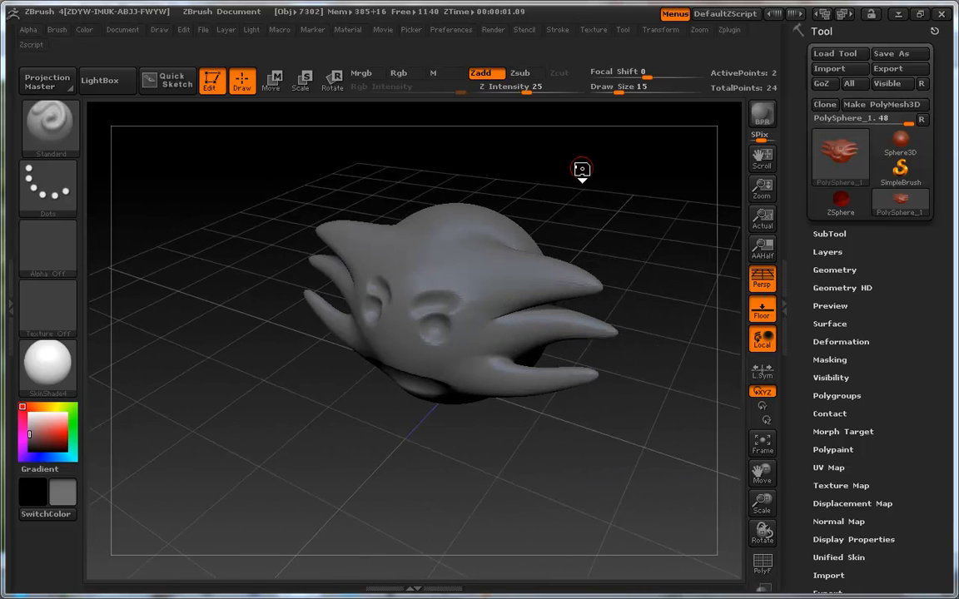
key("b")
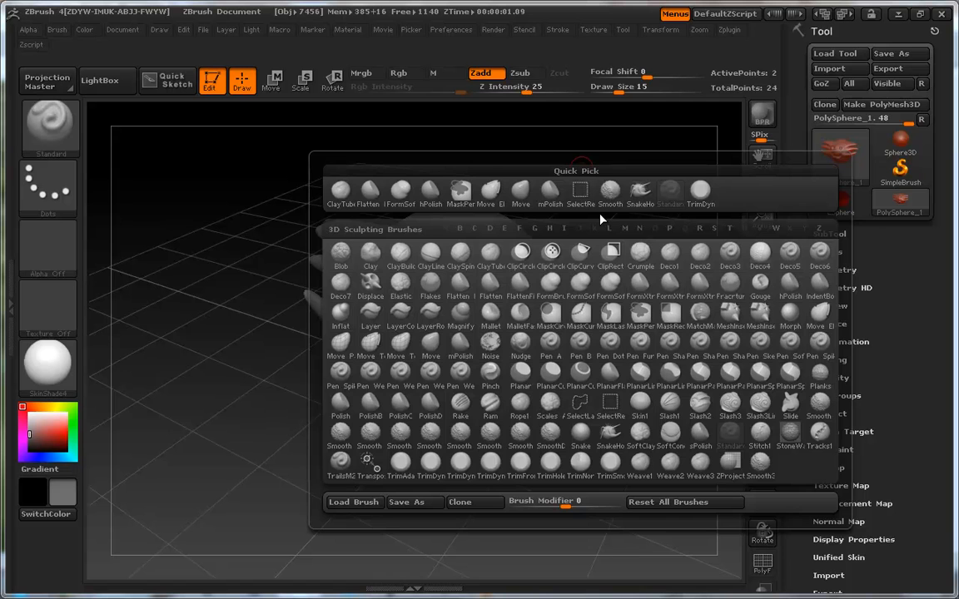
key("s")
key("h")
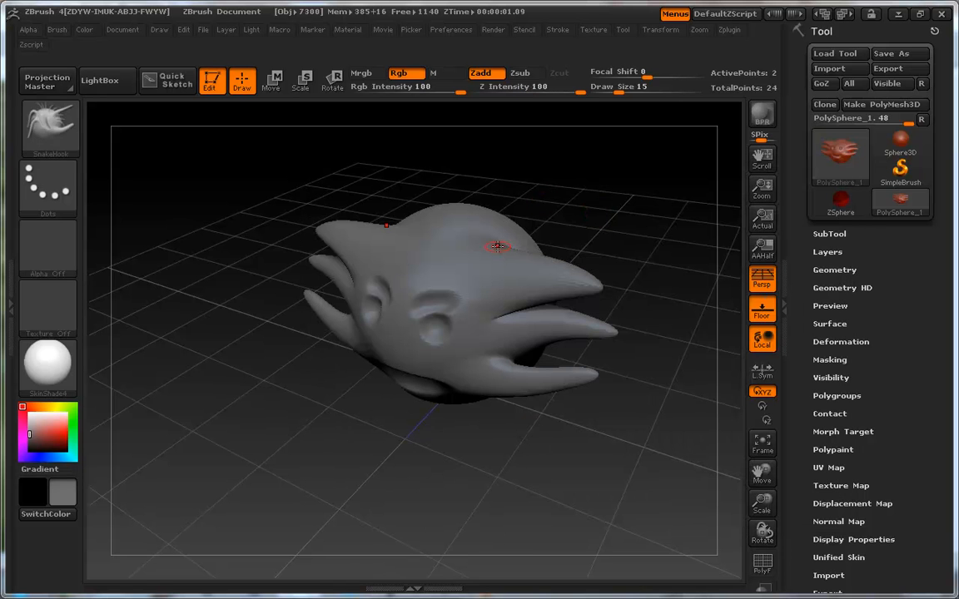
Try to pull a symmetrical pair of spikes out of the upper head above the brows.
mouse_move(483, 235)
left_mouse_down()
mouse_move(499, 224)
mouse_move(551, 249)
left_mouse_up()
key("ctrl+z")
mouse_move(485, 240)
left_mouse_down()
mouse_move(506, 230)
mouse_move(491, 224)
mouse_move(531, 223)
left_mouse_up()
key("ctrl+z")
left_click_drag(559, 186, 575, 186)
key("ctrl+z")
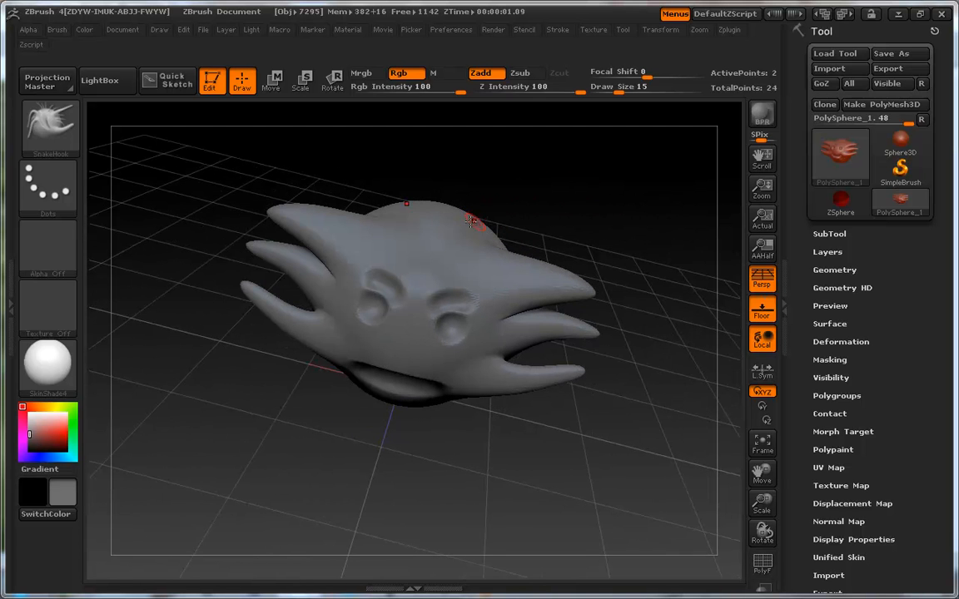
Pull a symmetrical pair of small spikes out of the top of the head with SnakeHook at draw size 15.
mouse_move(464, 233)
left_mouse_down()
mouse_move(491, 212)
mouse_move(511, 216)
left_mouse_up()
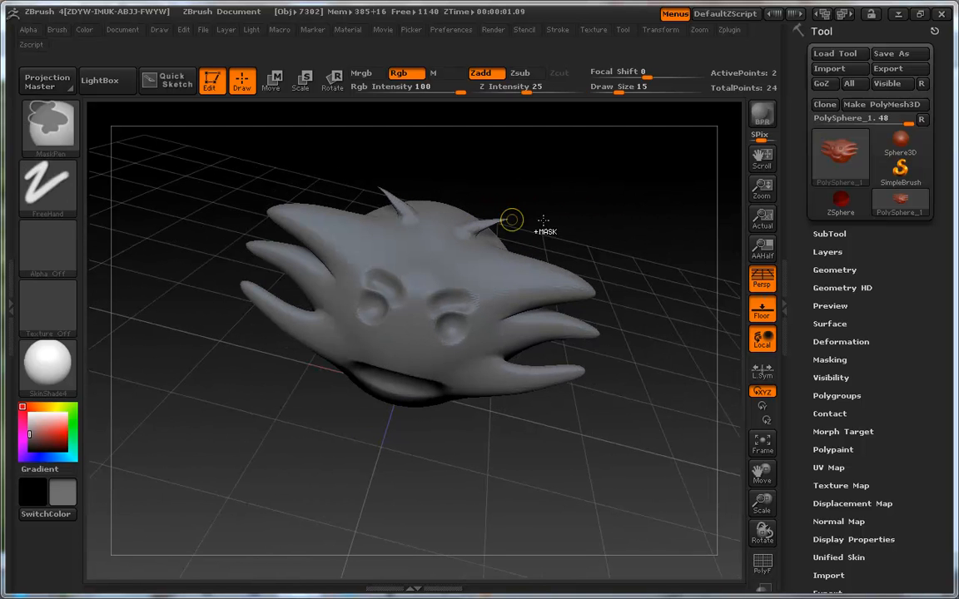
left_click_drag(440, 221, 447, 188)
left_click_drag(532, 193, 455, 211)
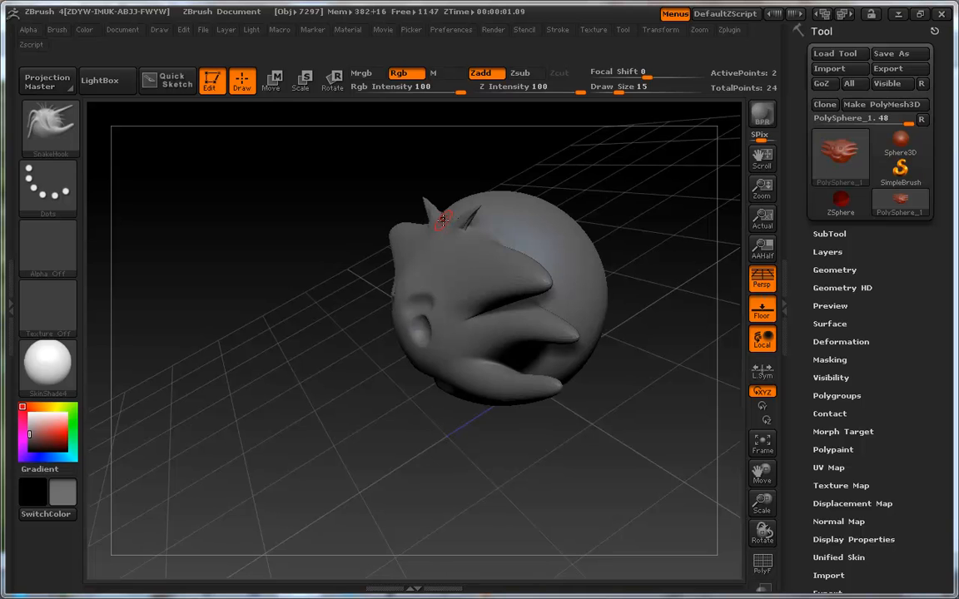
key("shift")
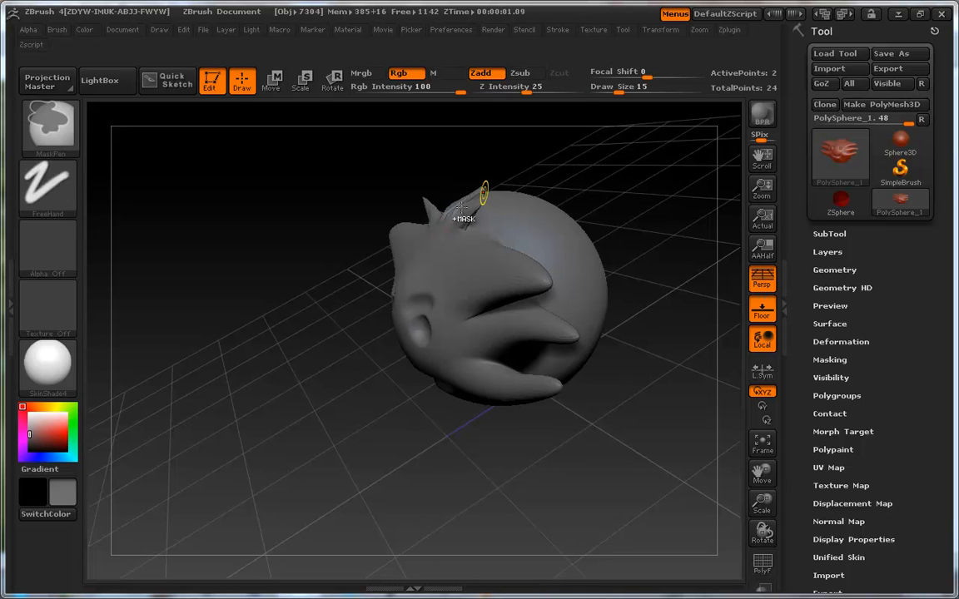
Pull one long spike backward from the centre of the head's top with SnakeHook at draw size 20.
key("b")
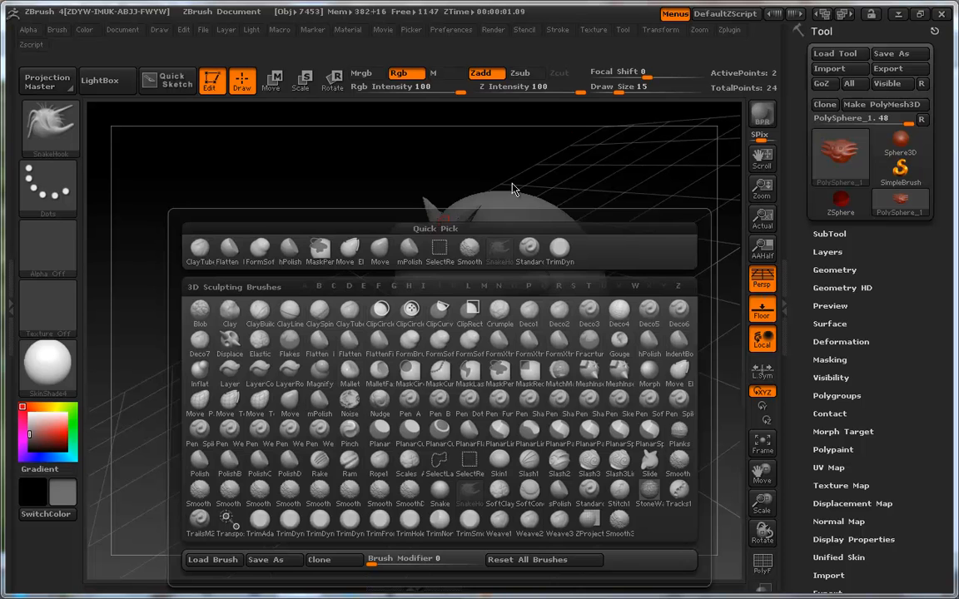
type("s")
type("20")
key("Return")
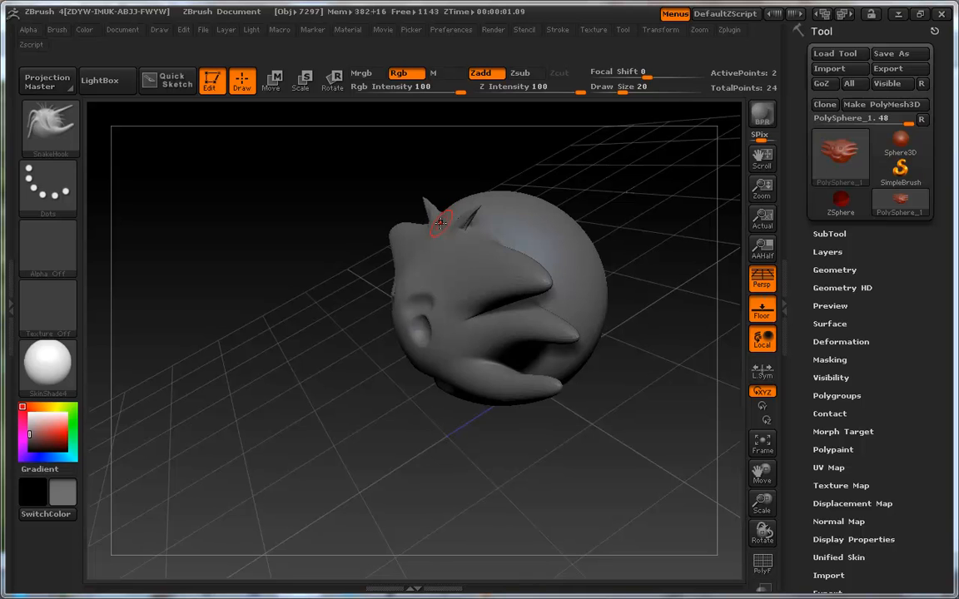
left_click_drag(439, 209, 476, 176)
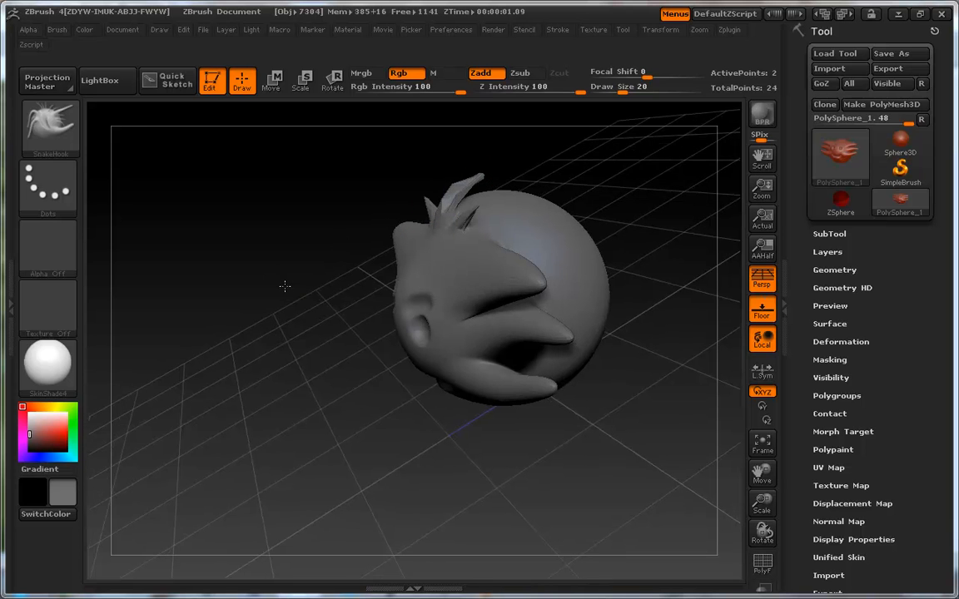
left_click_drag(303, 284, 383, 253)
mouse_move(457, 200)
left_mouse_down("shift")
mouse_move(416, 179)
mouse_move(428, 166)
mouse_move(466, 184)
mouse_move(505, 162)
mouse_move(492, 163)
mouse_move(514, 162)
mouse_move(497, 178)
mouse_move(509, 174)
left_mouse_up("shift")
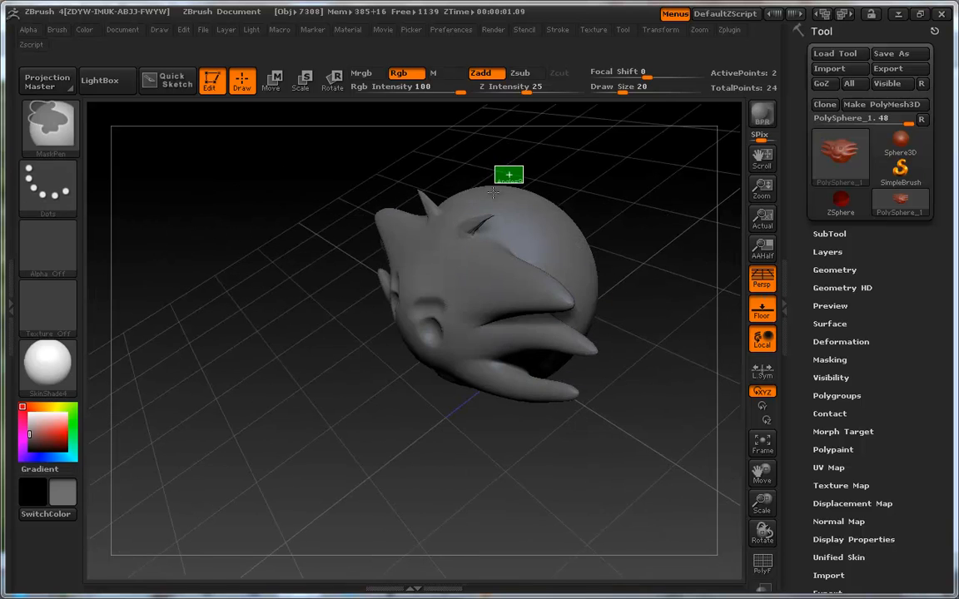
mouse_move(447, 206)
left_mouse_down()
mouse_move(489, 165)
mouse_move(527, 153)
left_mouse_up()
Pull three symmetrical, backward-pointing spikes out of the upper side of the head behind the horns.
mouse_move(578, 178)
left_mouse_down()
mouse_move(602, 155)
mouse_move(578, 233)
mouse_move(640, 207)
mouse_move(652, 172)
mouse_move(592, 173)
mouse_move(563, 199)
mouse_move(584, 239)
left_mouse_up()
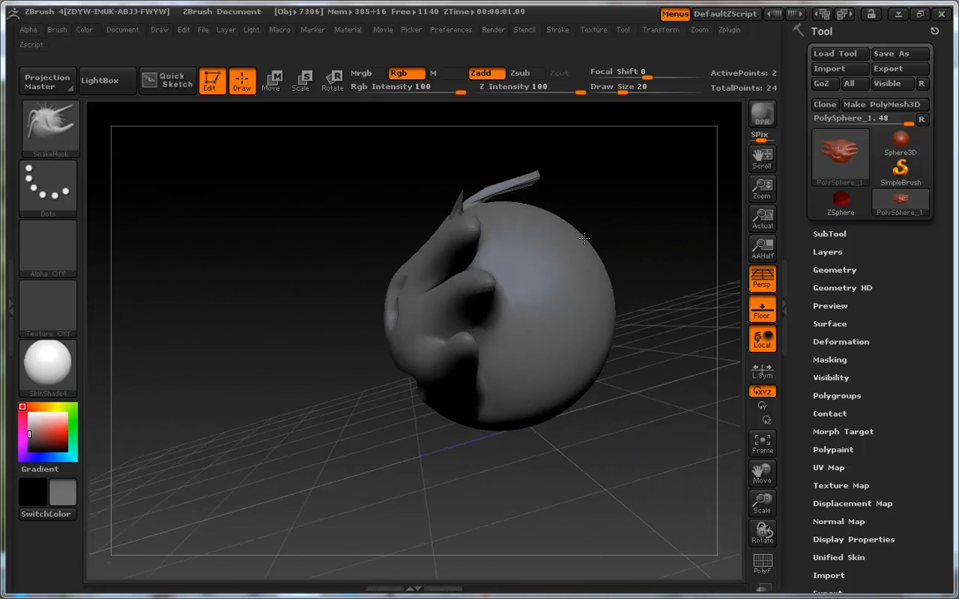
left_click_drag(531, 281, 613, 242)
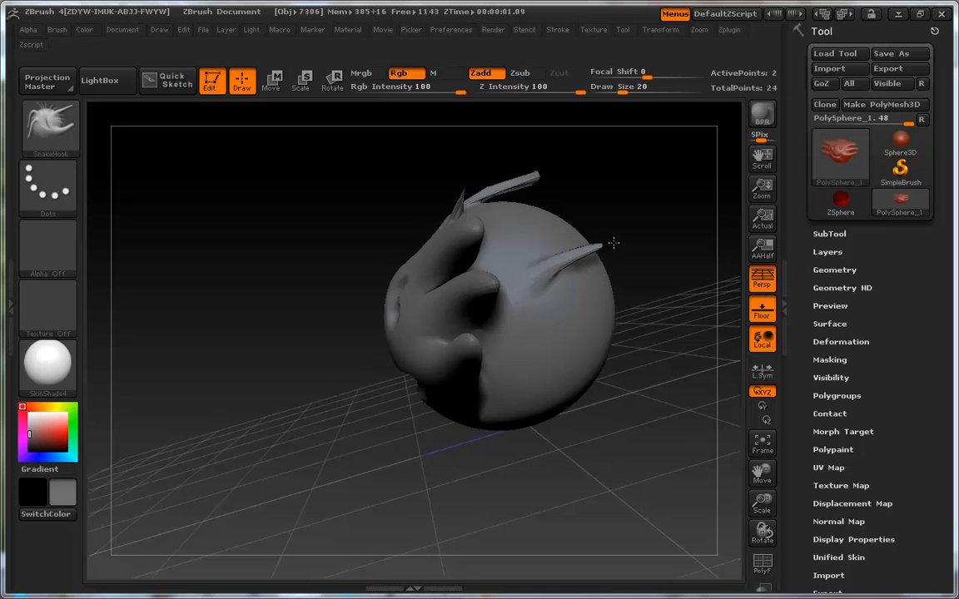
left_click_drag(525, 243, 608, 207)
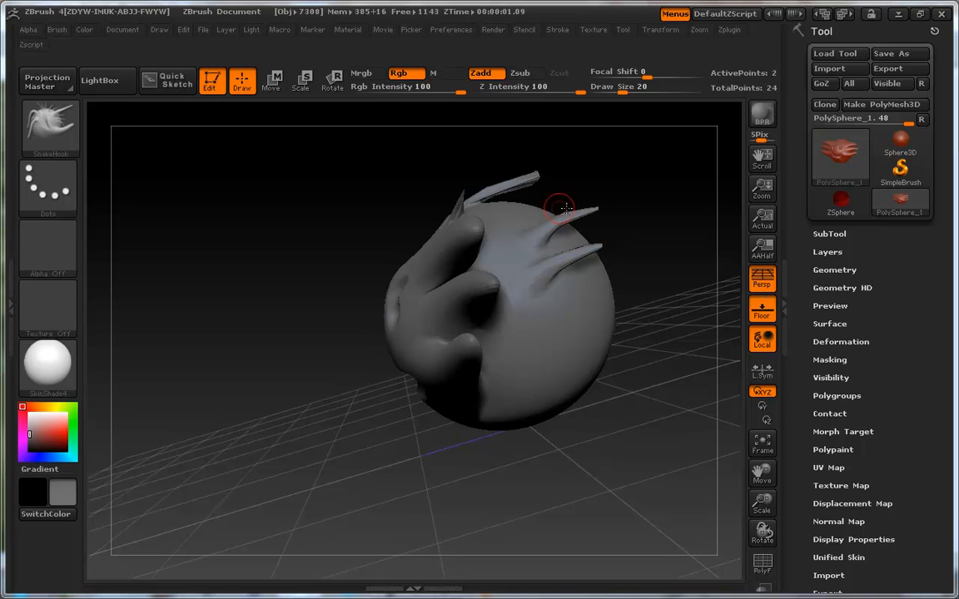
left_click_drag(516, 219, 627, 177)
left_click_drag(534, 206, 590, 181)
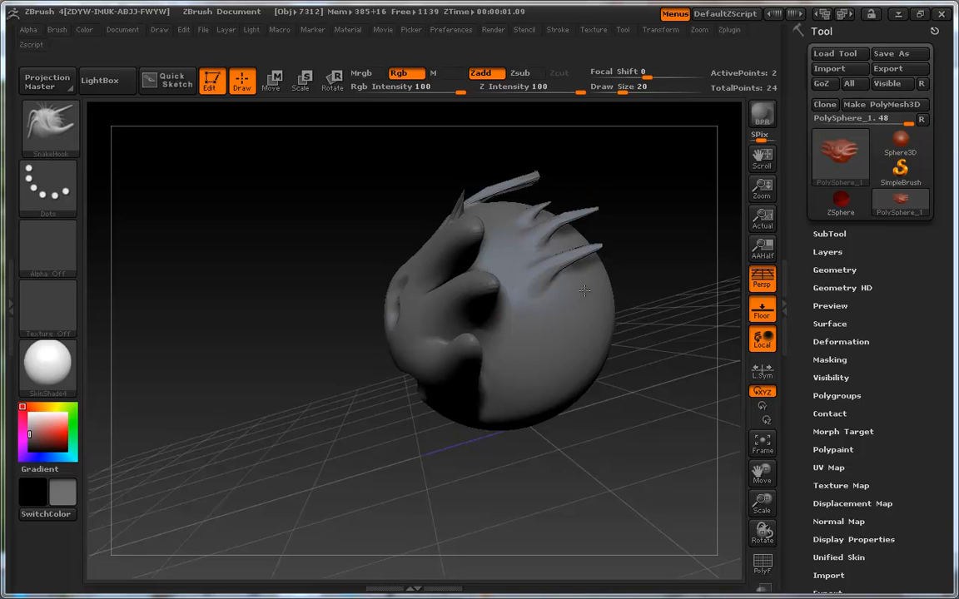
Pull more backward-pointing spikes lower on the side of the head and fill the gaps between the existing ones.
left_click_drag(584, 290, 632, 276)
left_click_drag(570, 348, 616, 336)
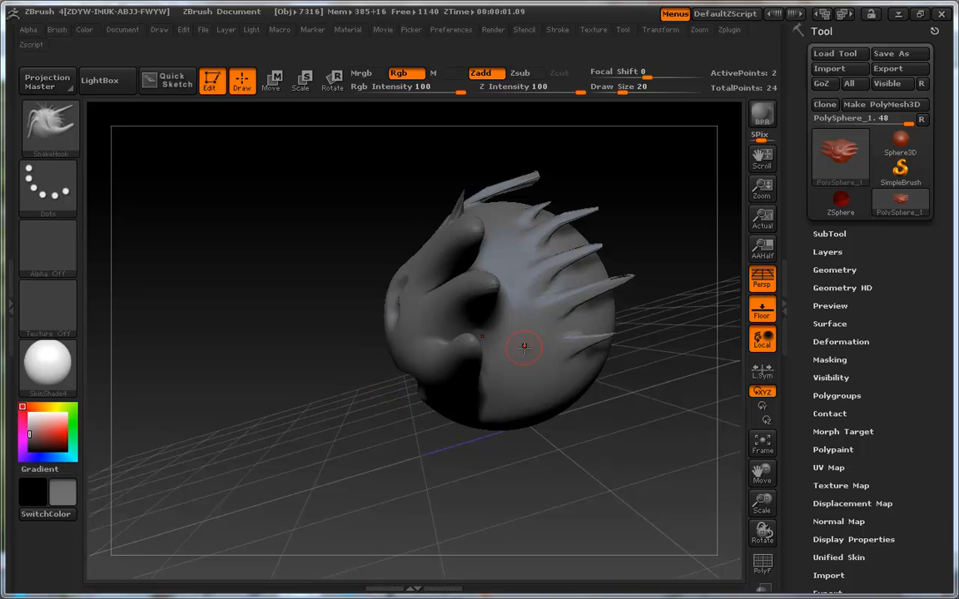
left_click_drag(543, 340, 583, 324)
left_click_drag(526, 307, 588, 283)
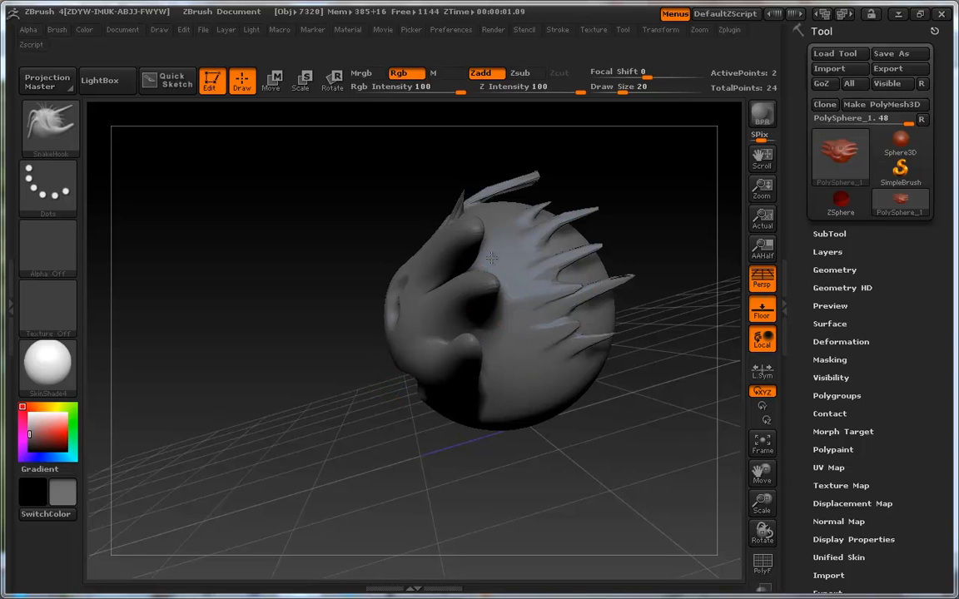
mouse_move(534, 259)
left_mouse_down("shift")
mouse_move(503, 259)
mouse_move(556, 248)
mouse_move(508, 253)
left_mouse_up("shift")
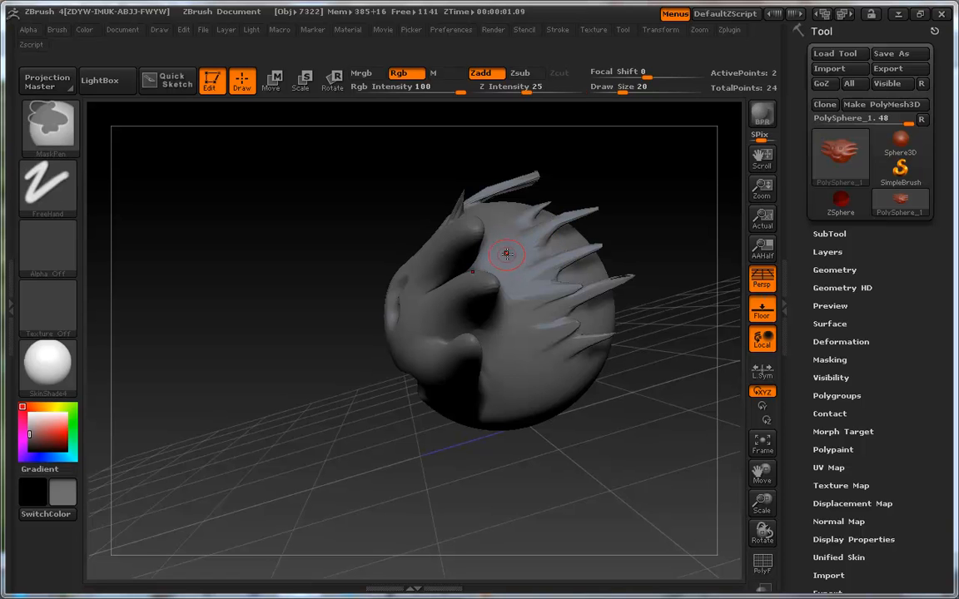
key("ctrl+z")
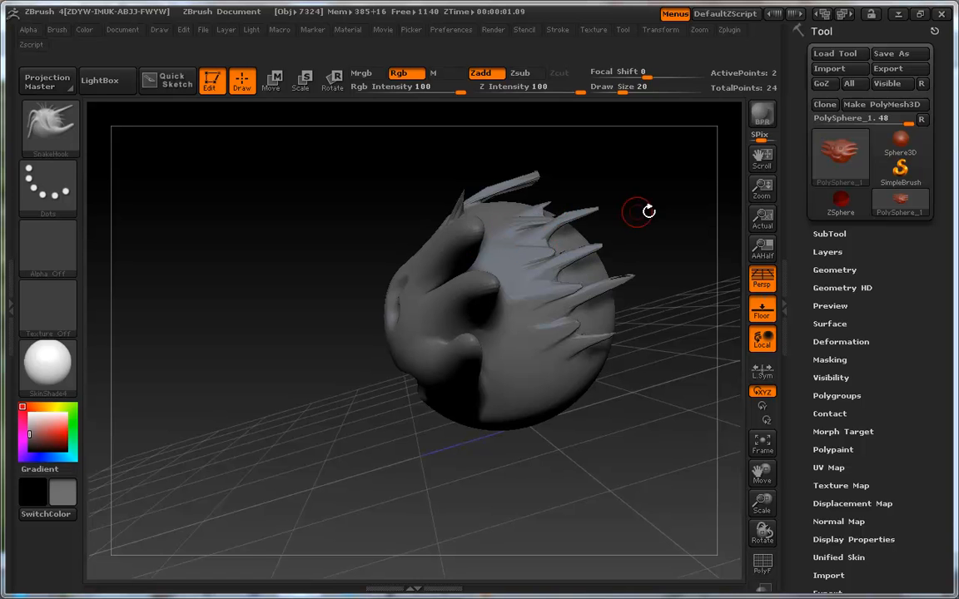
Try to pull a symmetrical pair of long spikes out of the underside of the head.
mouse_move(663, 248)
left_mouse_down()
mouse_move(652, 321)
mouse_move(587, 294)
mouse_move(569, 353)
mouse_move(499, 348)
left_mouse_up()
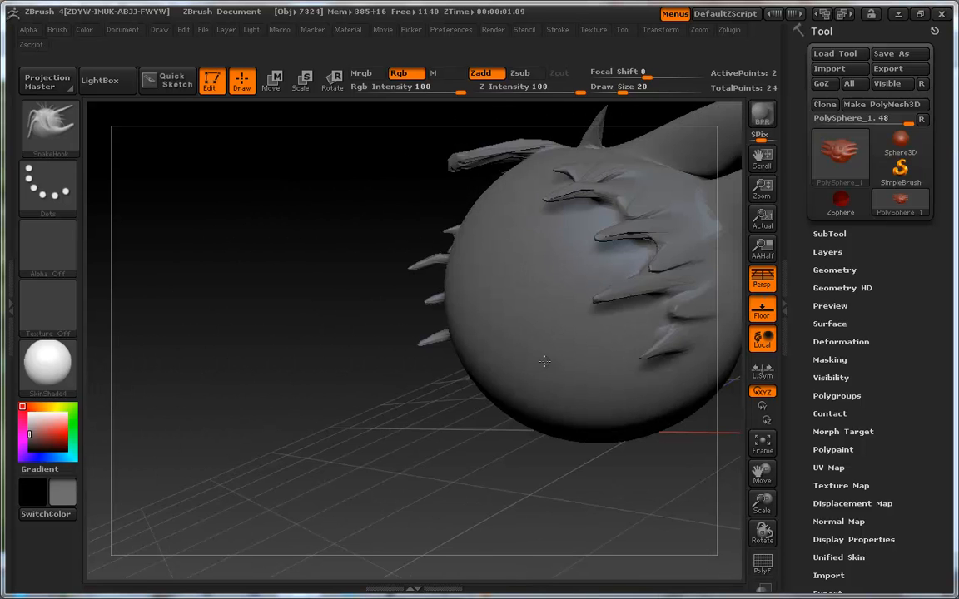
mouse_move(462, 484)
left_mouse_down()
mouse_move(578, 480)
mouse_move(381, 423)
mouse_move(288, 422)
mouse_move(280, 363)
left_mouse_up()
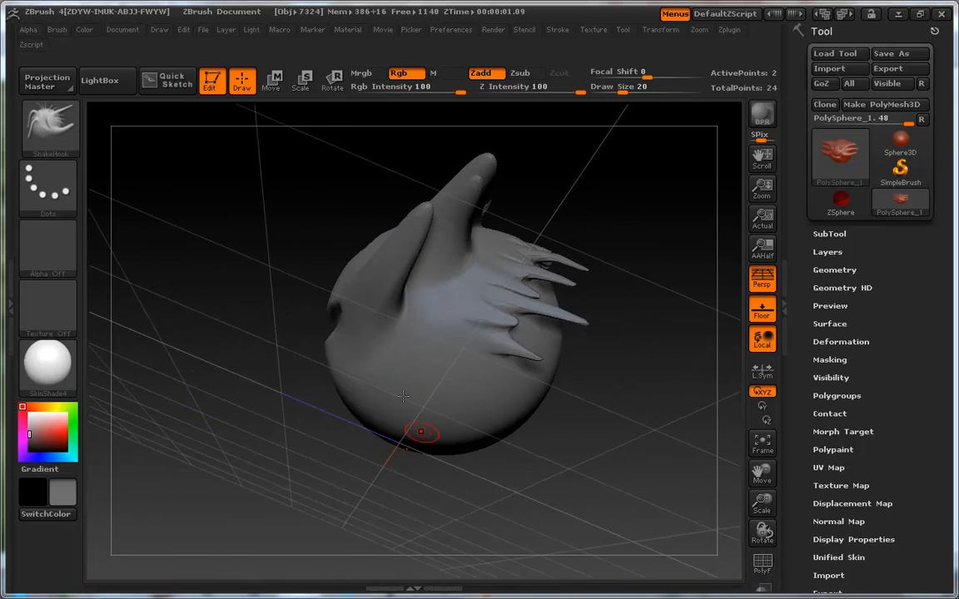
mouse_move(471, 395)
left_mouse_down()
mouse_move(439, 440)
mouse_move(556, 475)
left_mouse_up()
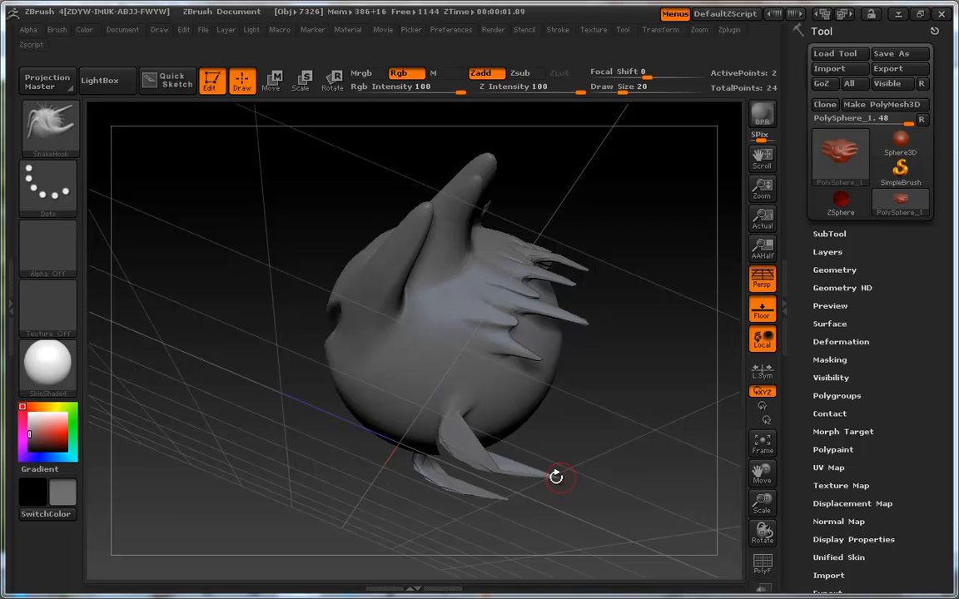
Try to pull a much longer spike backward from the upper side of the head above the side spikes.
mouse_move(327, 455)
left_mouse_down()
mouse_move(359, 509)
mouse_move(387, 483)
mouse_move(506, 451)
mouse_move(551, 465)
mouse_move(601, 368)
mouse_move(558, 444)
mouse_move(486, 450)
mouse_move(506, 480)
left_mouse_up()
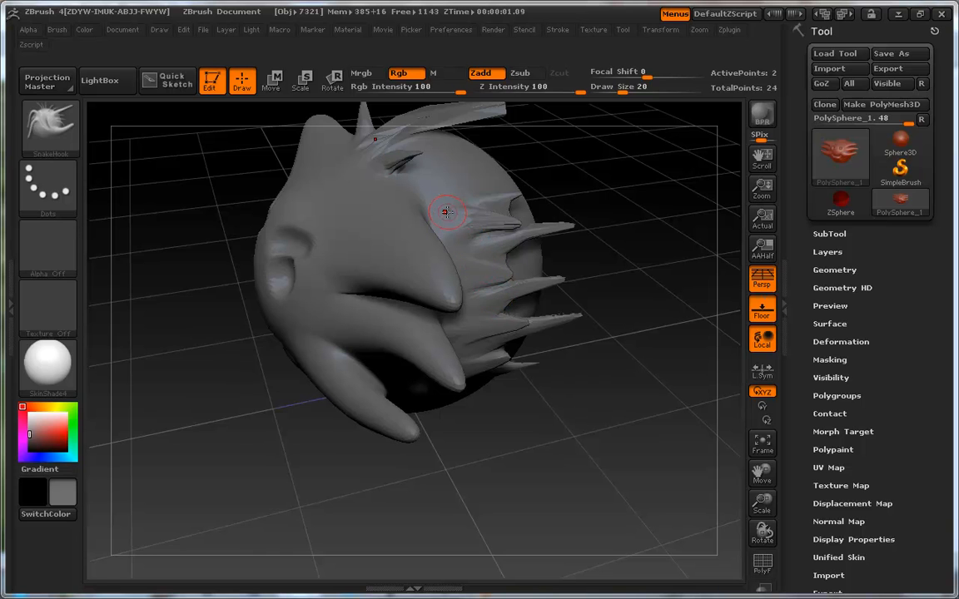
mouse_move(460, 204)
left_mouse_down()
mouse_move(479, 192)
mouse_move(595, 182)
mouse_move(639, 200)
mouse_move(675, 274)
mouse_move(674, 338)
left_mouse_up()
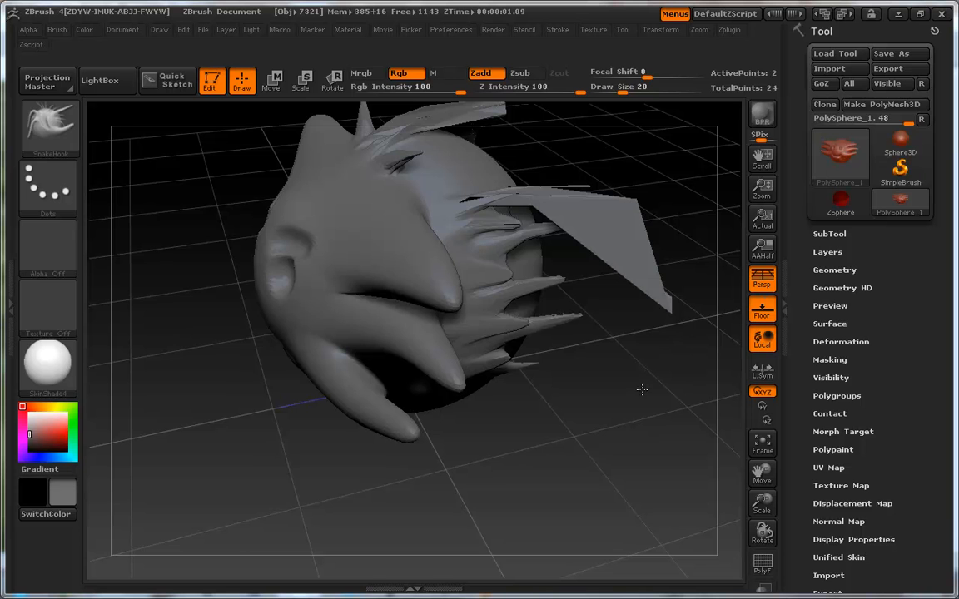
left_click_drag(582, 428, 628, 207)
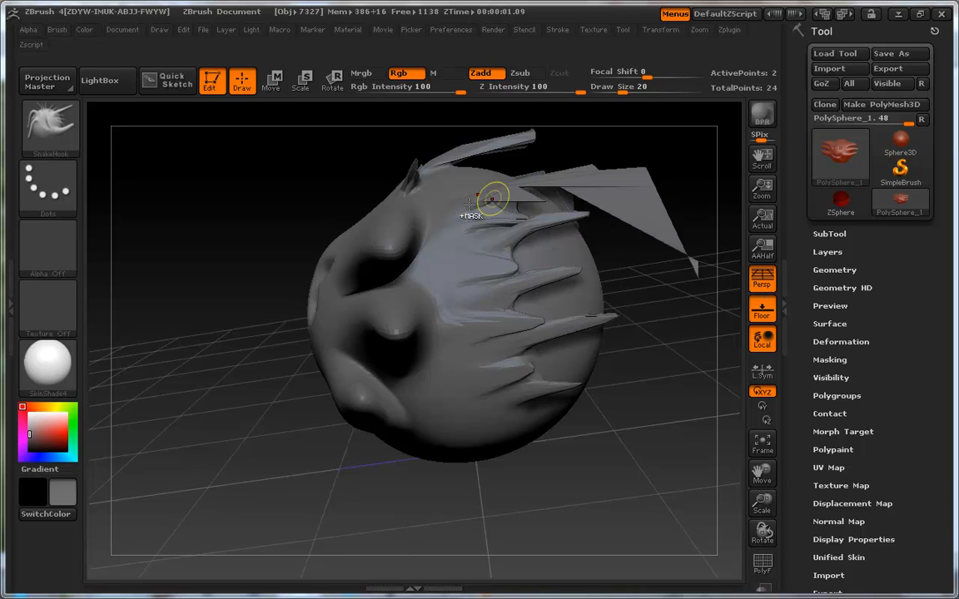
key("ctrl+z")
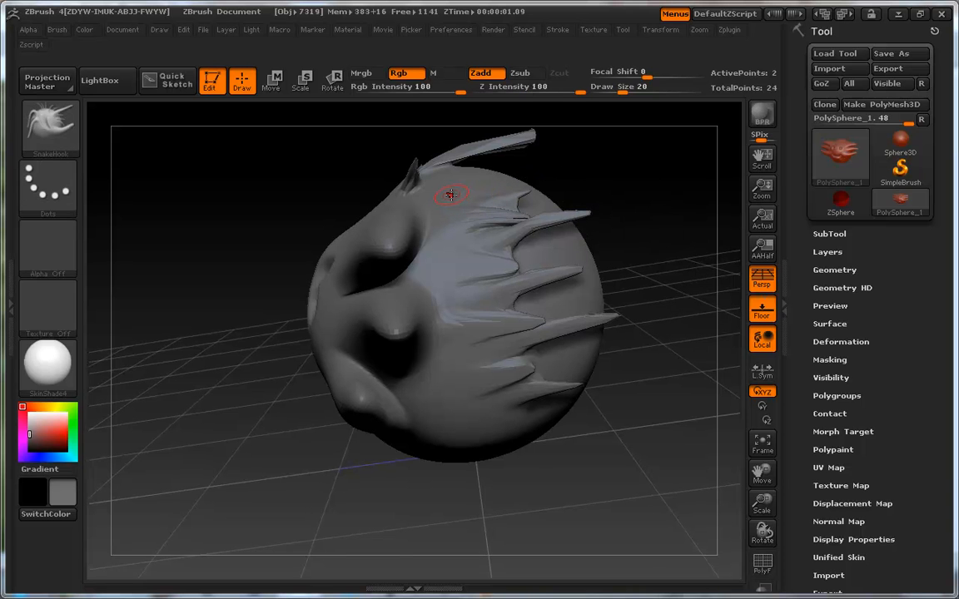
mouse_move(447, 204)
left_mouse_down()
mouse_move(601, 144)
mouse_move(635, 150)
mouse_move(663, 194)
left_mouse_up()
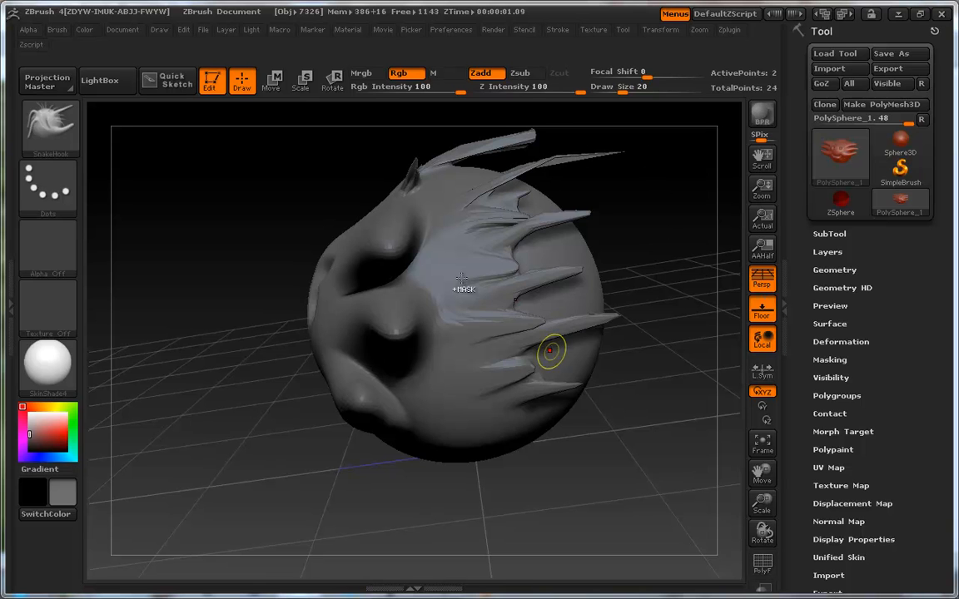
key("ctrl+z")
Pull a symmetrical pair of long spikes out of the lower back of the head with SnakeHook.
mouse_move(565, 272)
left_mouse_down()
mouse_move(605, 394)
mouse_move(511, 498)
left_mouse_up()
mouse_move(443, 530)
left_mouse_down()
mouse_move(520, 543)
mouse_move(568, 503)
left_mouse_up()
right_click_drag(570, 505, 578, 365, "ctrl")
mouse_move(567, 363)
left_mouse_down()
mouse_move(498, 386)
mouse_move(454, 366)
mouse_move(416, 333)
left_mouse_up()
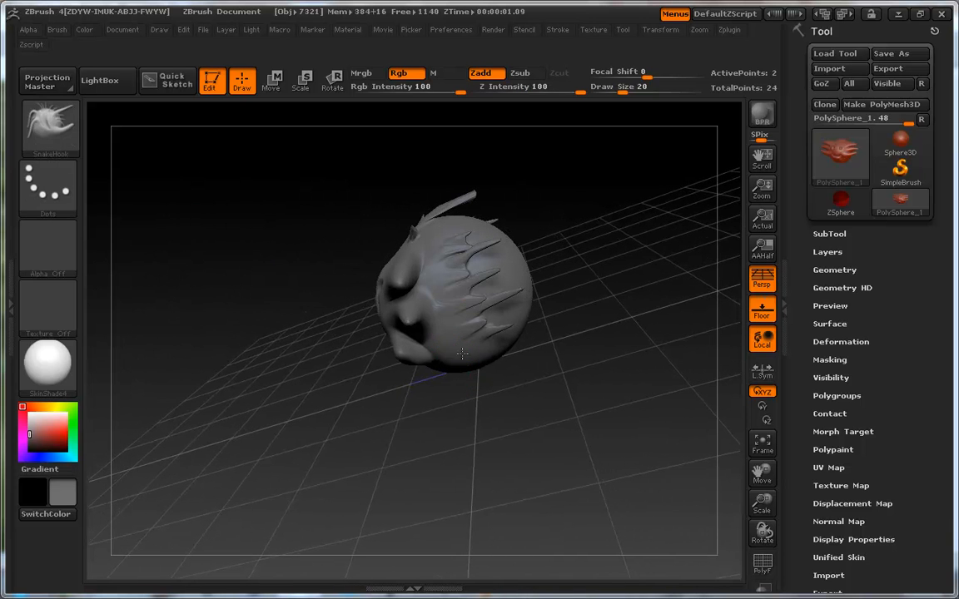
mouse_move(475, 352)
left_mouse_down()
mouse_move(582, 297)
mouse_move(663, 379)
mouse_move(657, 410)
left_mouse_up()
Pull another symmetrical pair of thin spikes out of the top of the head beside the existing ones.
mouse_move(491, 441)
left_mouse_down()
mouse_move(567, 347)
mouse_move(575, 357)
mouse_move(461, 303)
left_mouse_up()
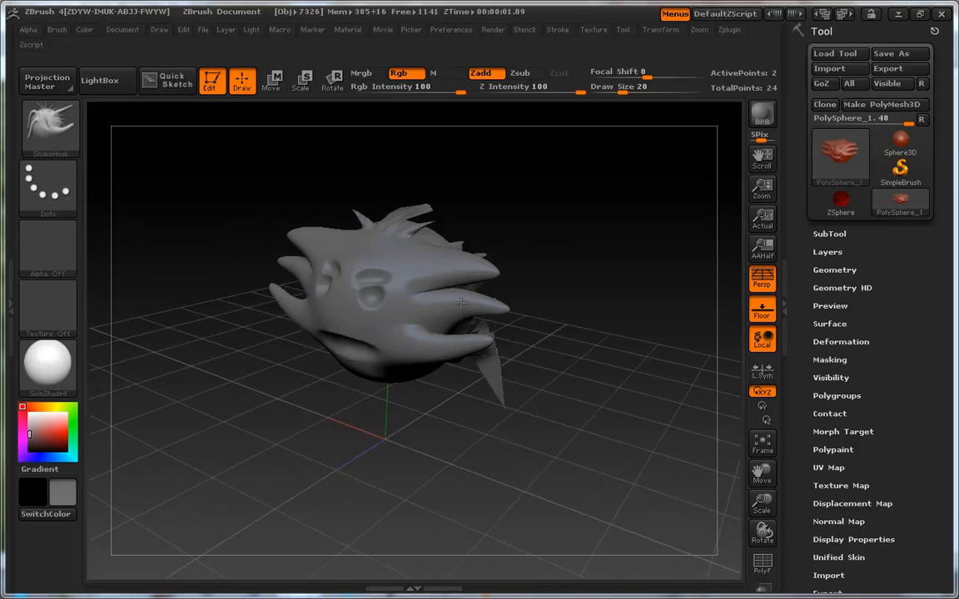
left_click_drag(395, 240, 449, 219)
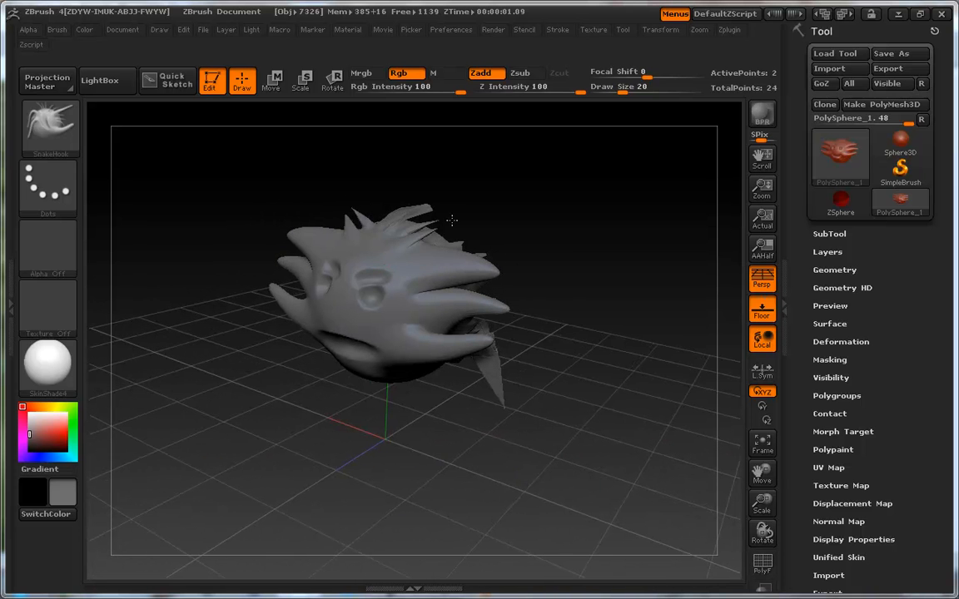
left_click_drag(587, 234, 639, 248)
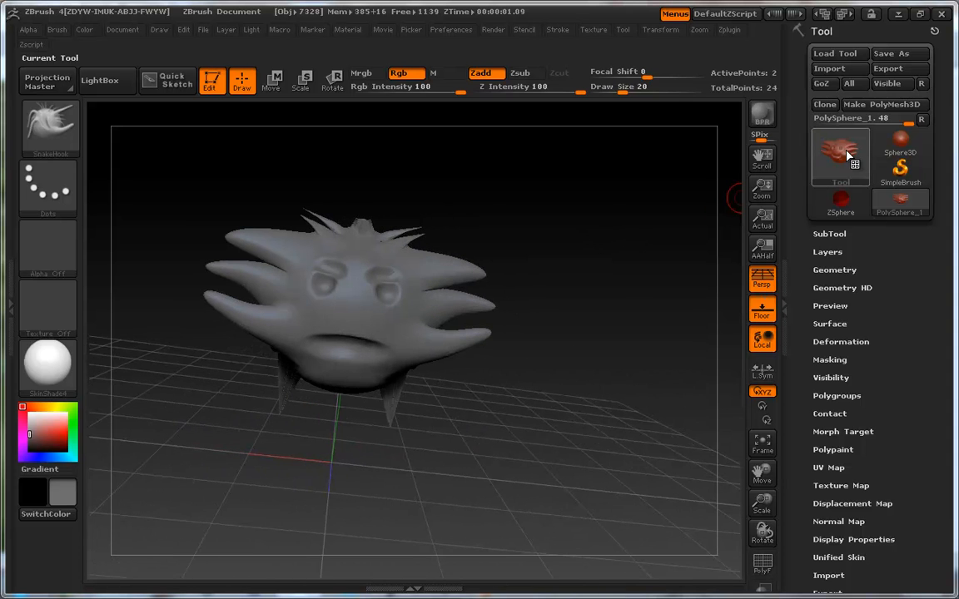
Rename the creature head's subtool as Arii and collapse the SubTool section.
left_click(841, 233)
scroll(874, 249, "down", 5)
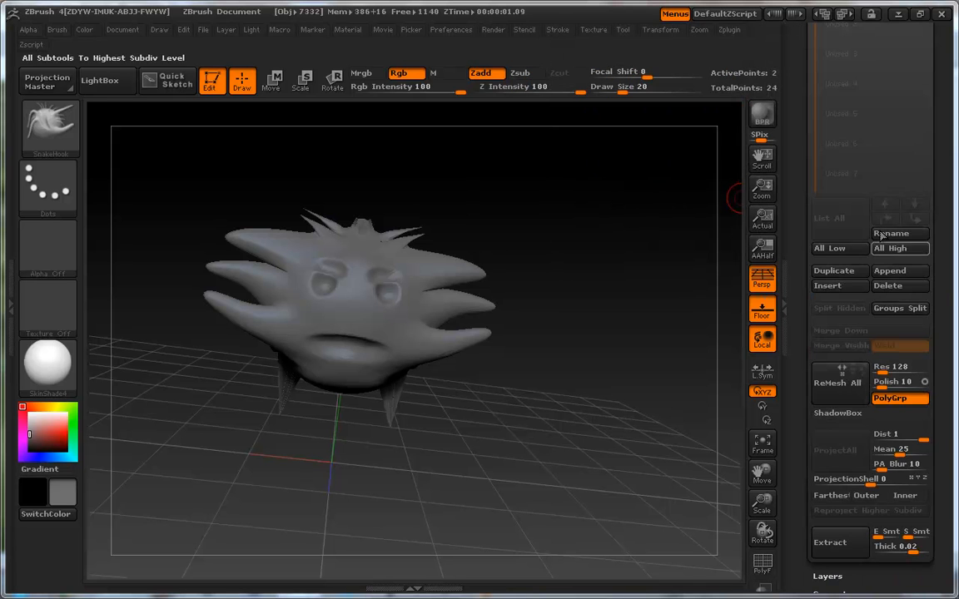
left_click(899, 234)
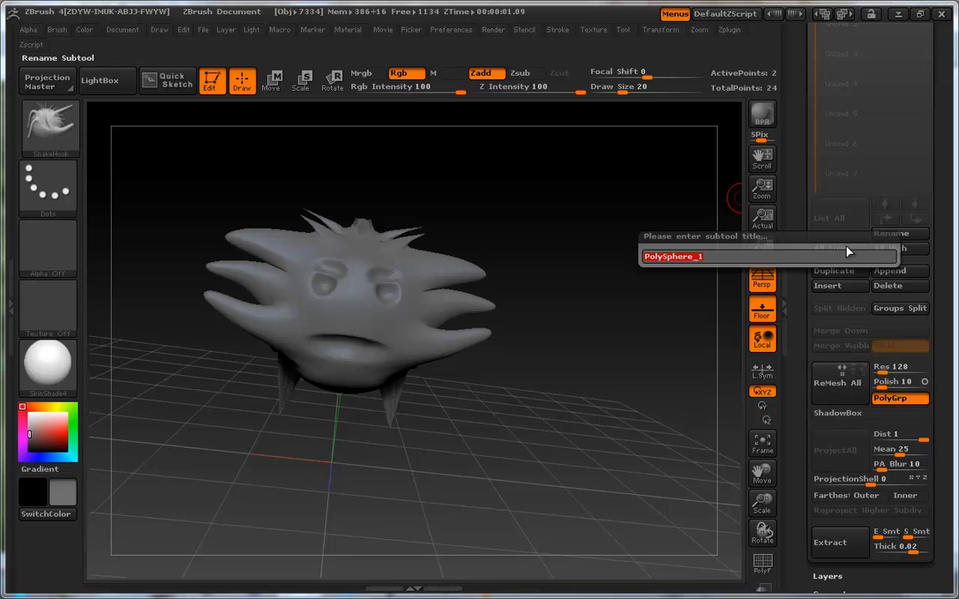
key("shift")
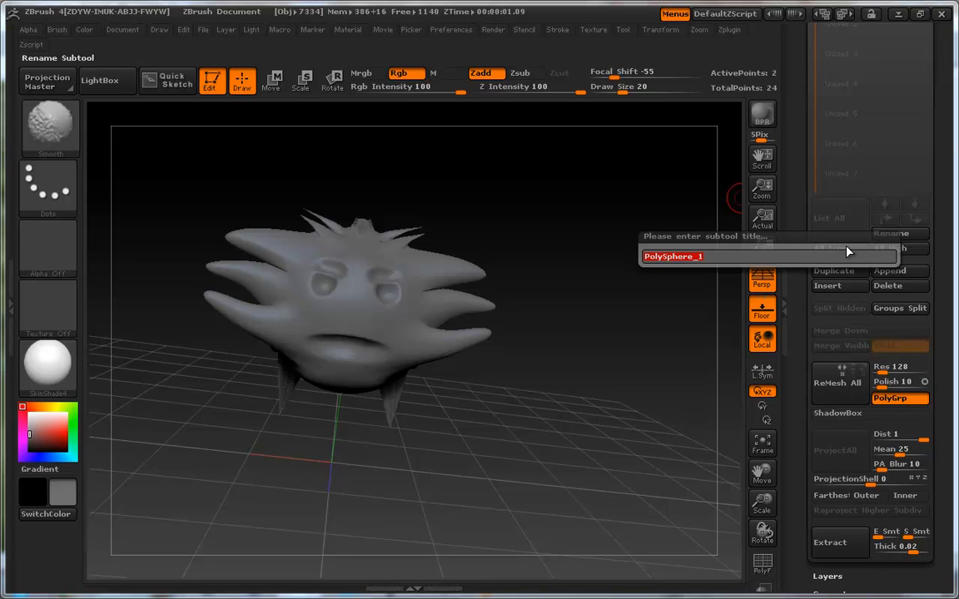
type("Sp")
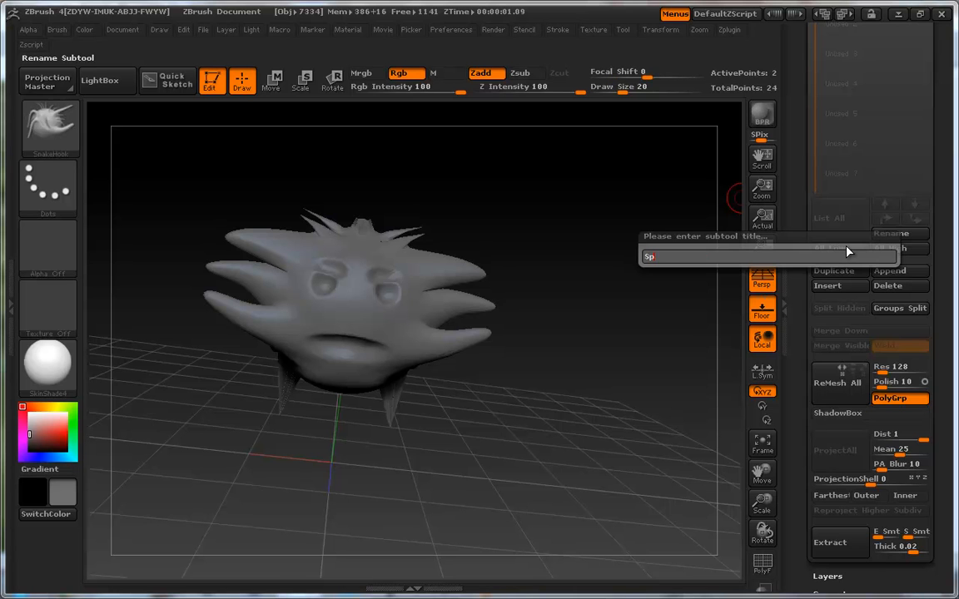
type("hiure")
type(":")
key("BackSpace")
type(":")
key("BackSpace")
key("shift")
type("Arii")
key("Return")
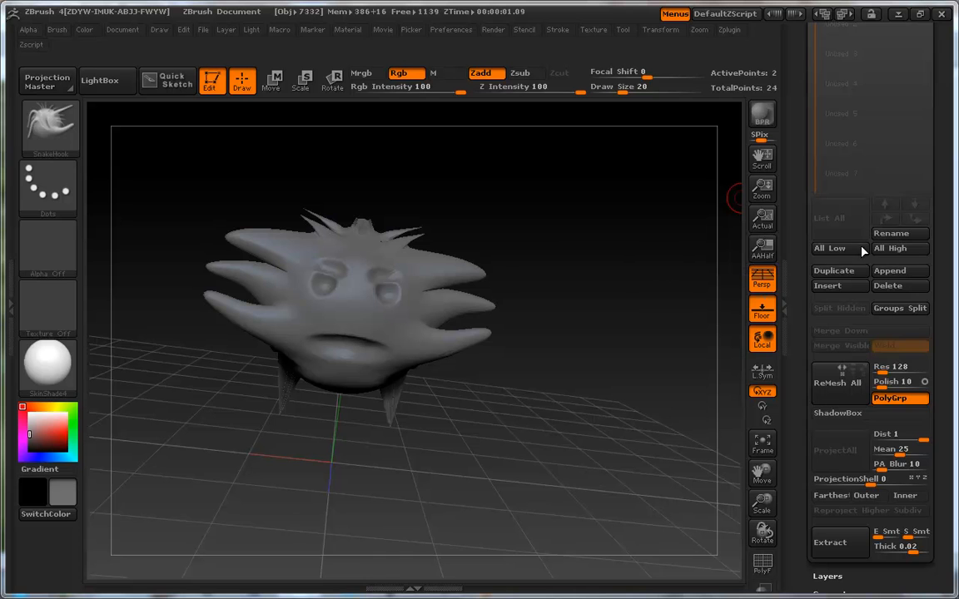
left_click_drag(940, 303, 935, 413)
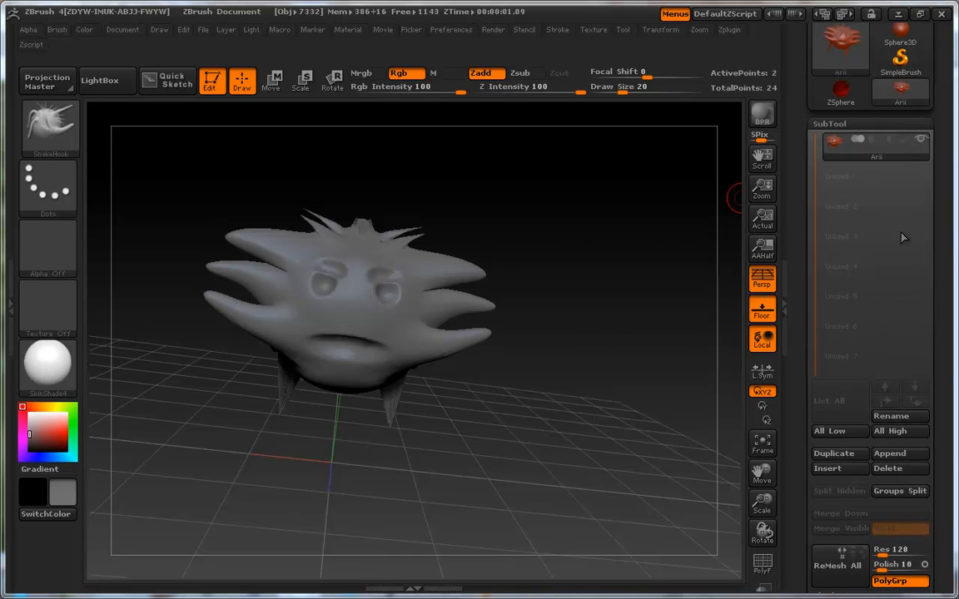
left_click(845, 119)
left_click_drag(943, 128, 948, 208)
Start exporting the head mesh in OBJ format and browse from the Desktop to the Objects, Characters, Or Character Parts folder.
mouse_move(845, 170)
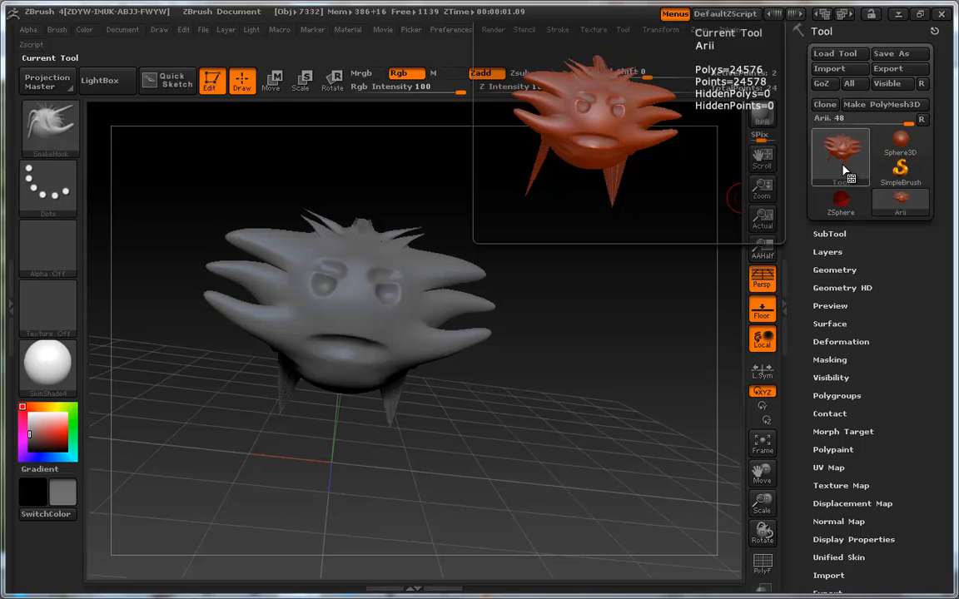
left_click(888, 68)
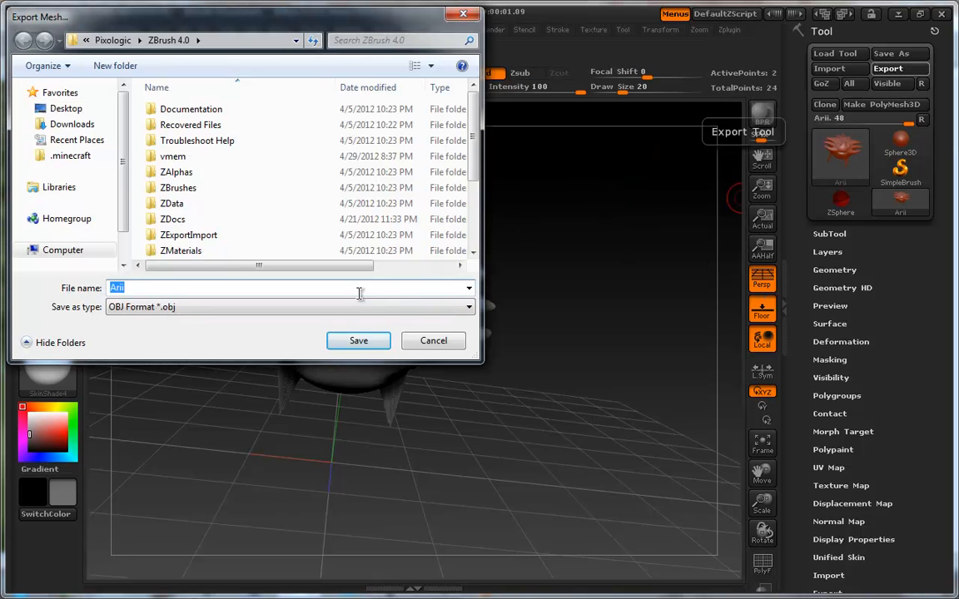
left_click(67, 109)
left_click(213, 226)
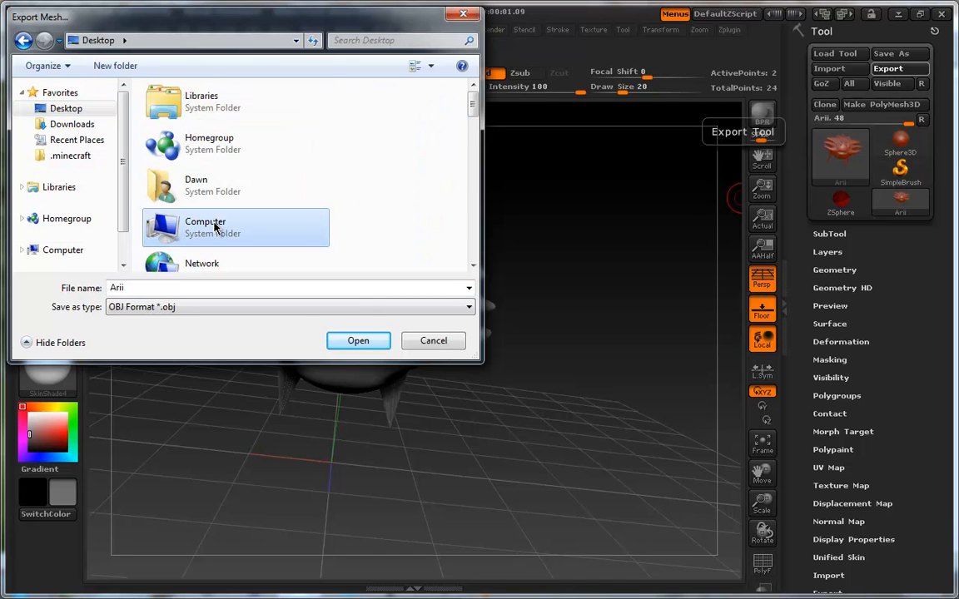
key("c")
key("Return")
key("Down")
key("Down")
key("Return")
key("Down")
key("Up")
key("Down")
key("Return")
Create a new folder named Ari'i in the export location and open it.
right_click(187, 226)
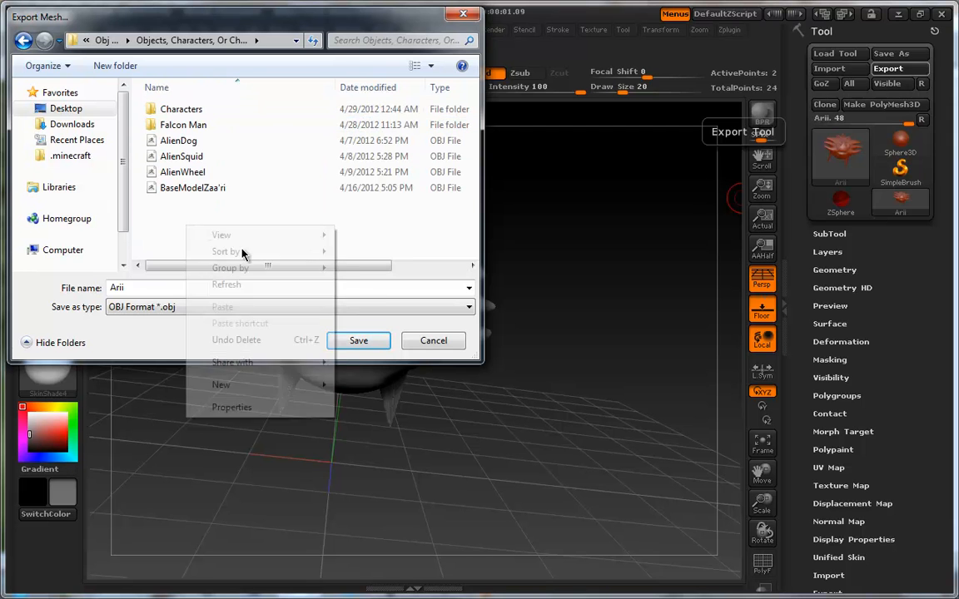
mouse_move(275, 387)
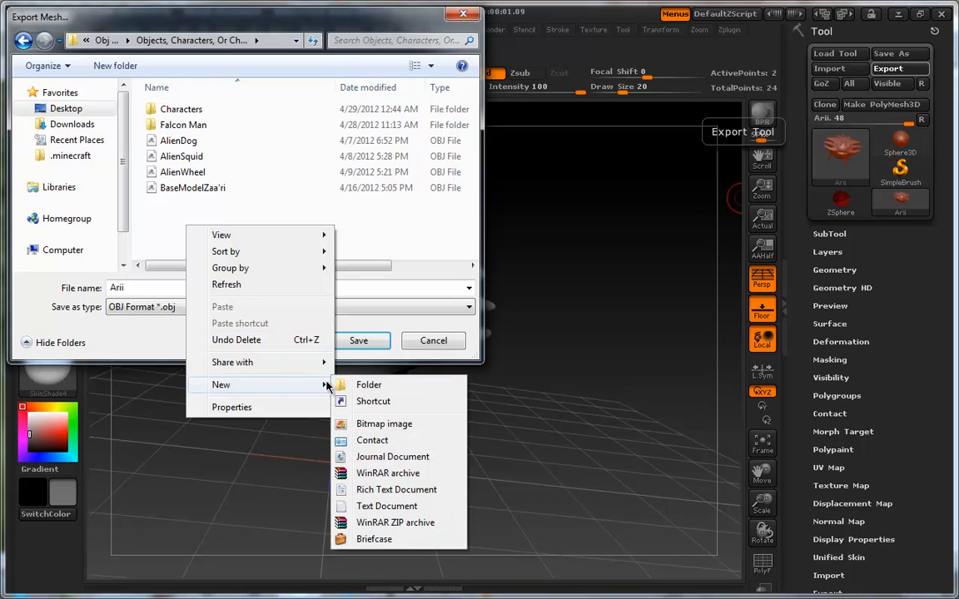
left_click(348, 387)
type("A")
type("rr")
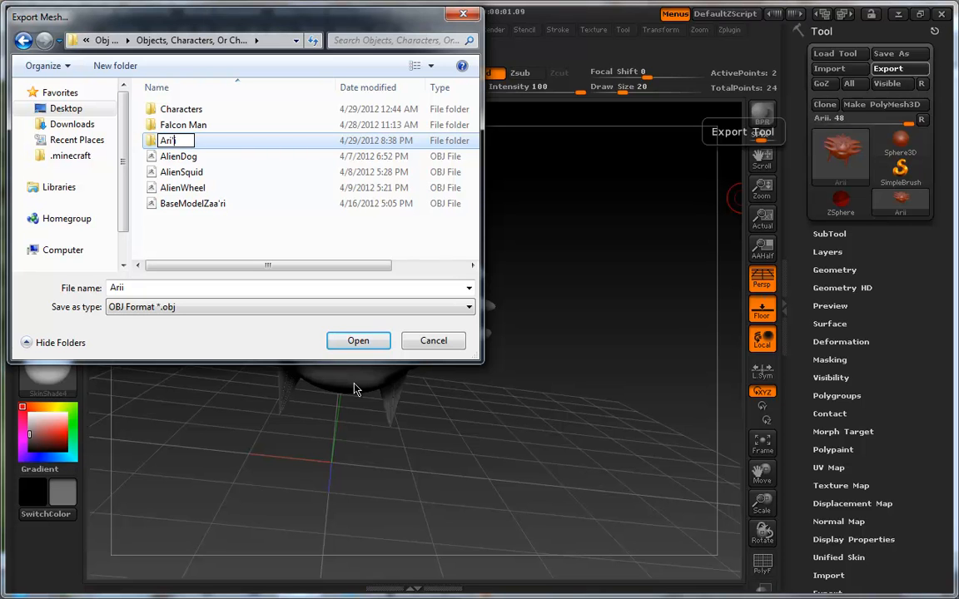
key("Return")
key("Return")
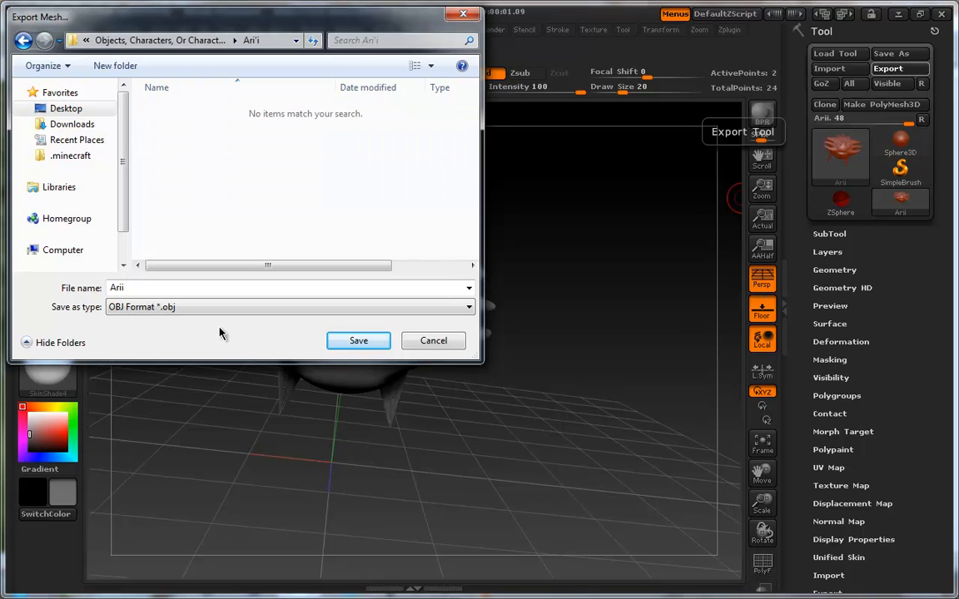
Set the export file name to Ari'i and save the OBJ mesh in the new folder.
double_click(120, 287)
key("Right")
key("Left")
type("'")
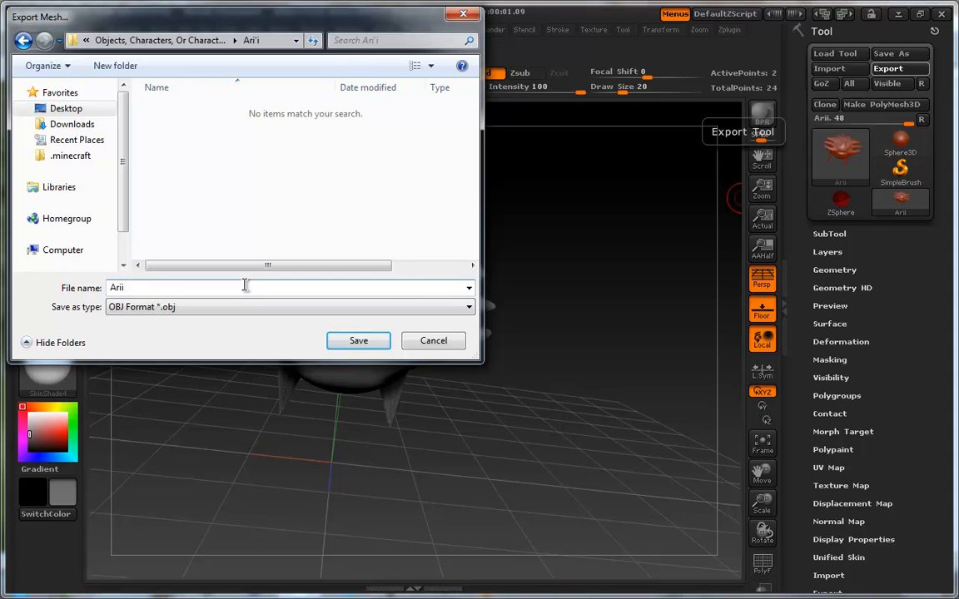
left_click(364, 340)
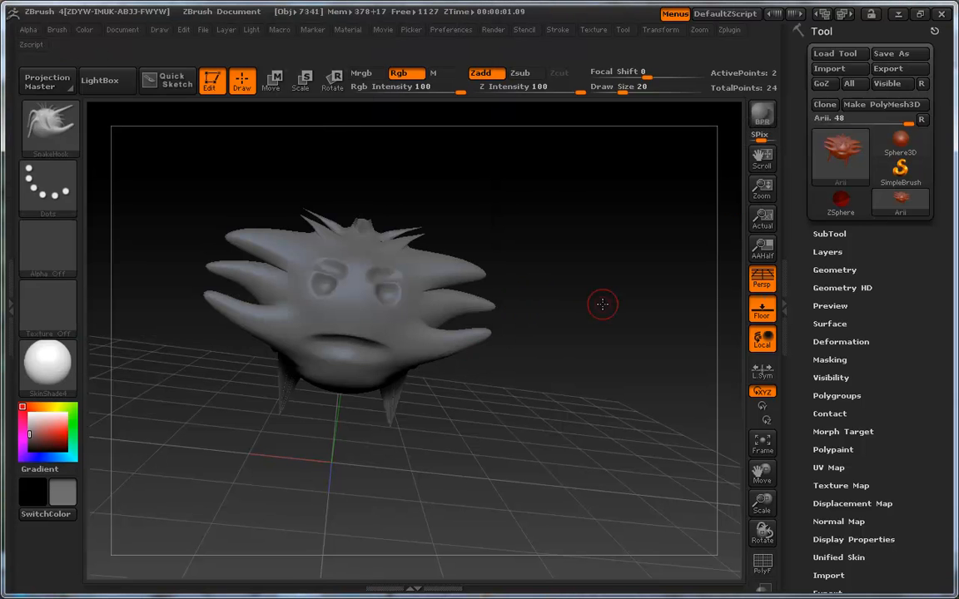
Leave ZBrush and open the exported Ari'i folder in Windows Explorer through 3D Models, Obj Models, and Objects, Characters, Or Character Parts.
left_click(899, 14)
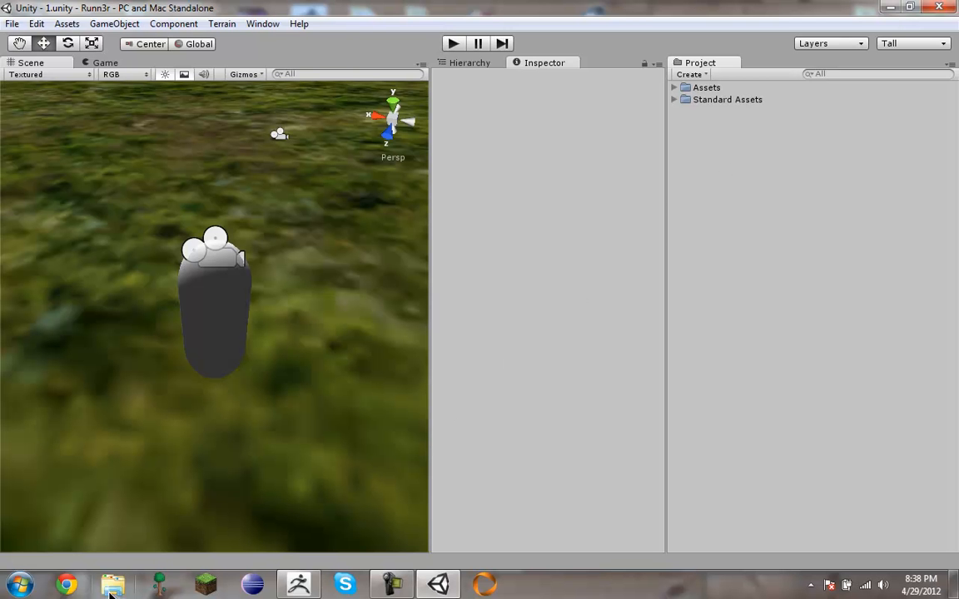
key("super+d")
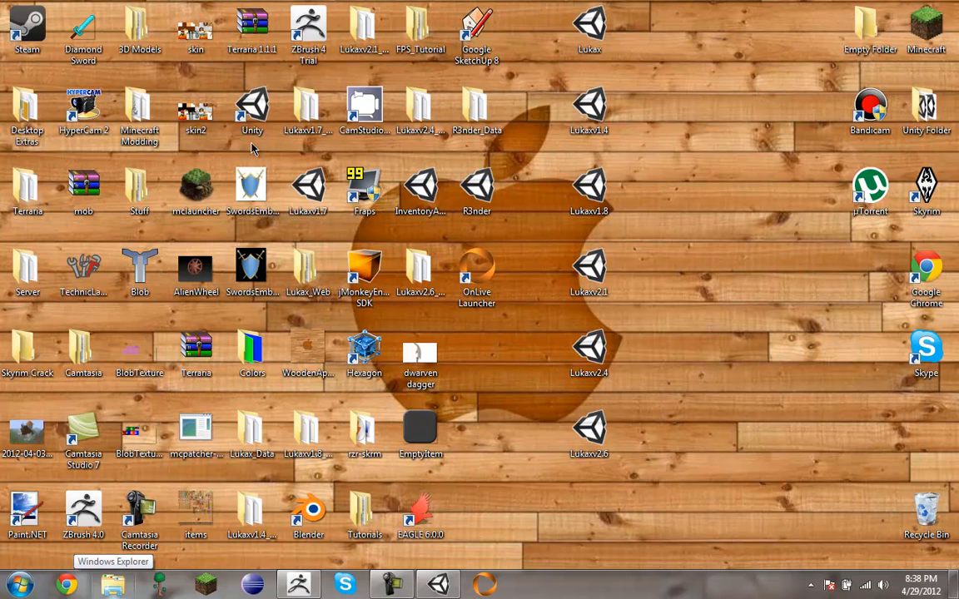
double_click(143, 35)
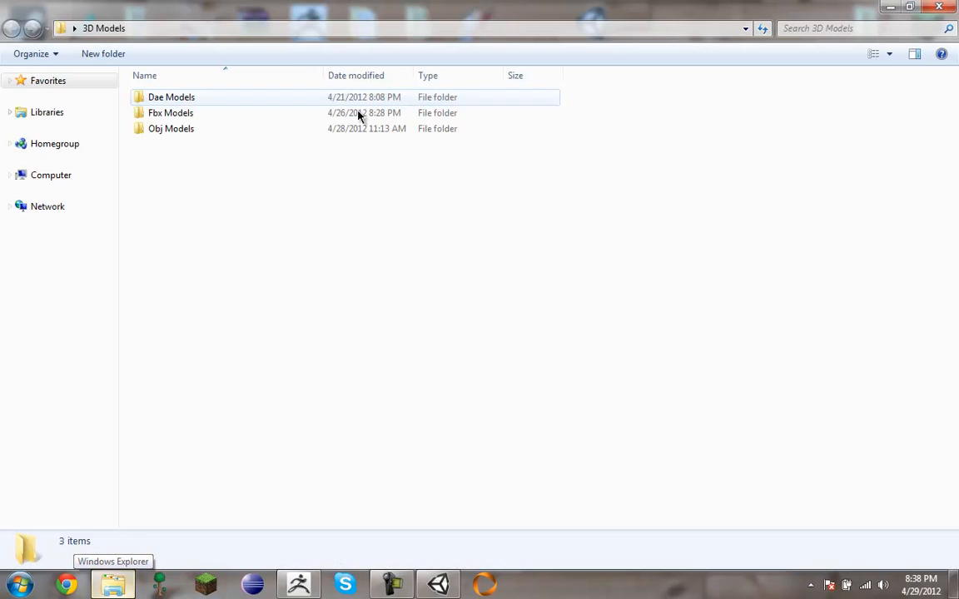
double_click(225, 133)
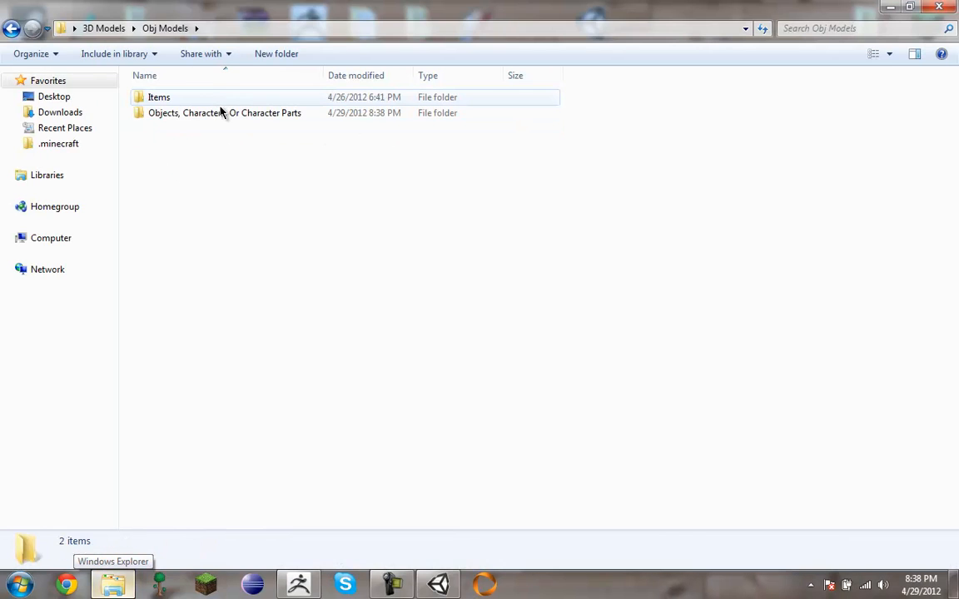
left_click(220, 117)
double_click(221, 120)
double_click(207, 97)
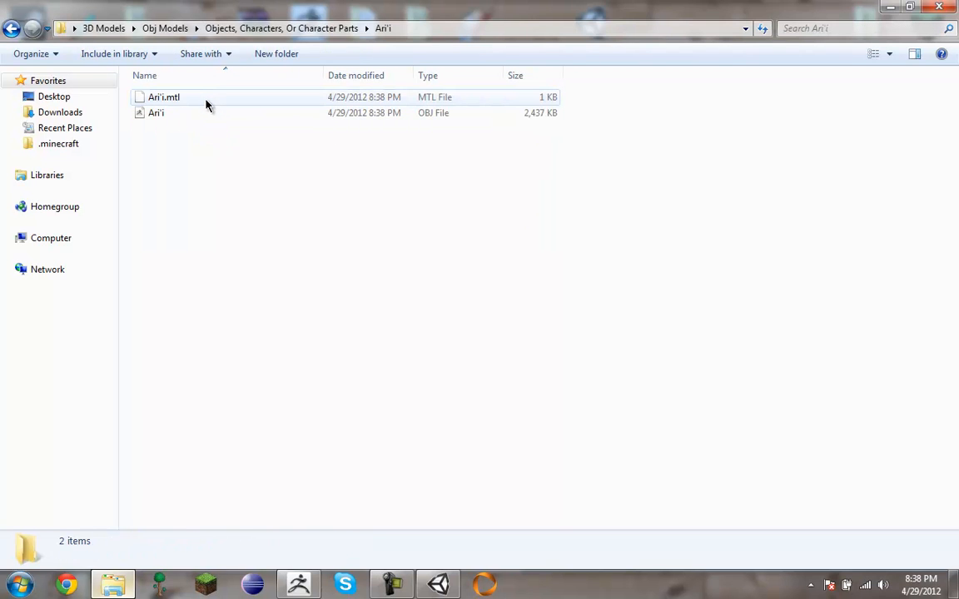
left_click_drag(198, 148, 193, 111)
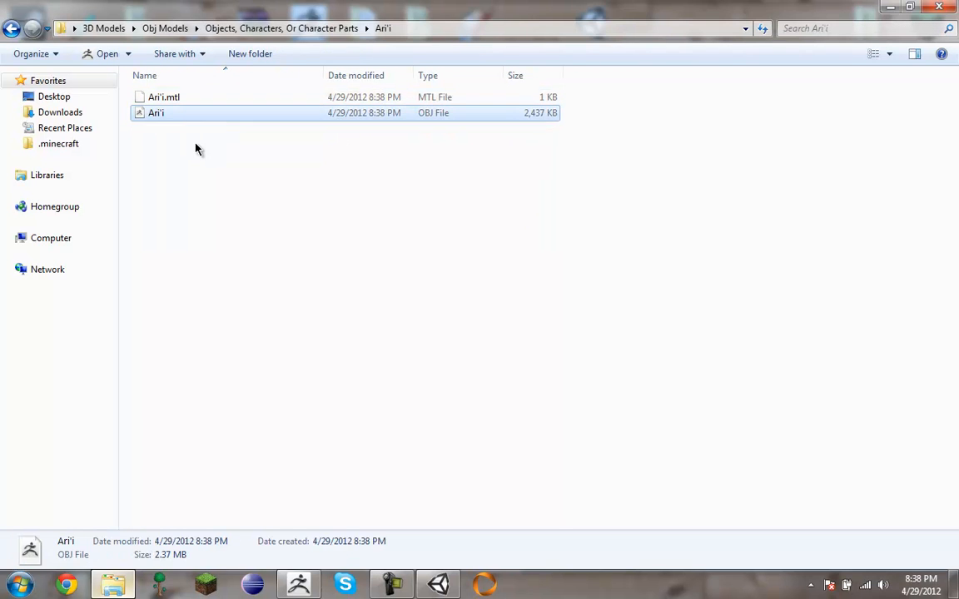
left_click(195, 148)
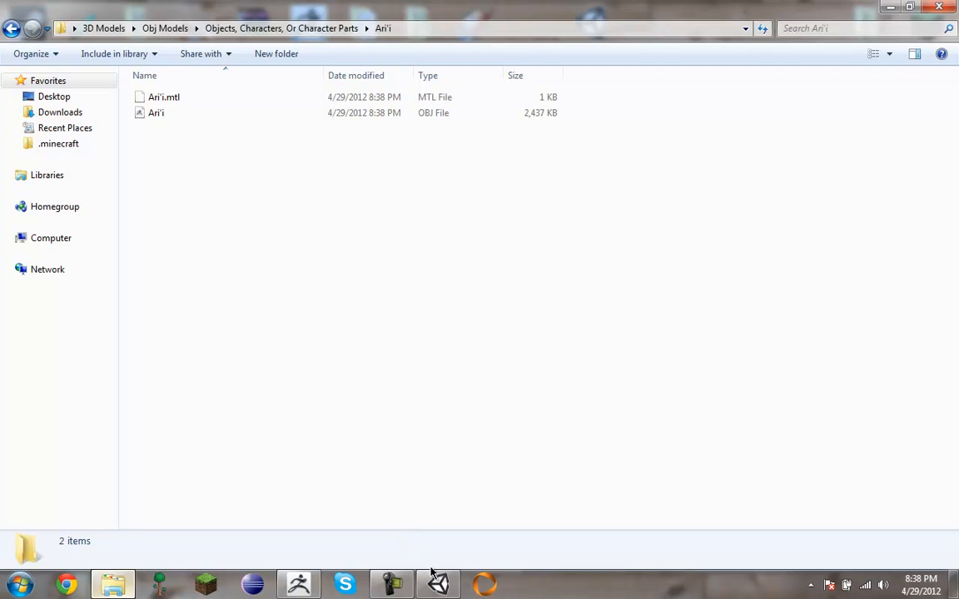
mouse_move(442, 585)
left_click_drag(273, 266, 406, 385)
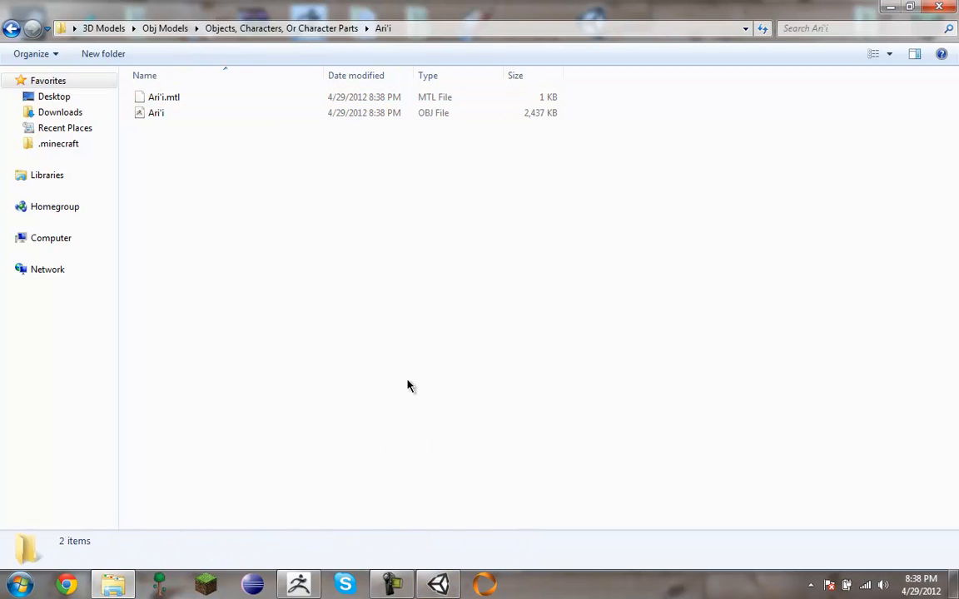
Switch to Unity and create a folder named Models inside the project's Assets folder.
left_click(439, 585)
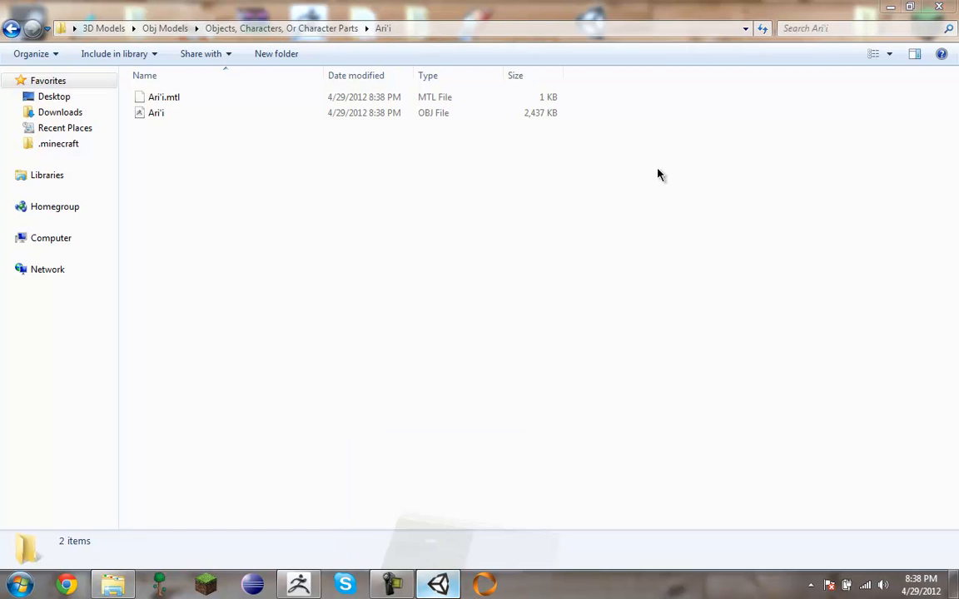
left_click(674, 88)
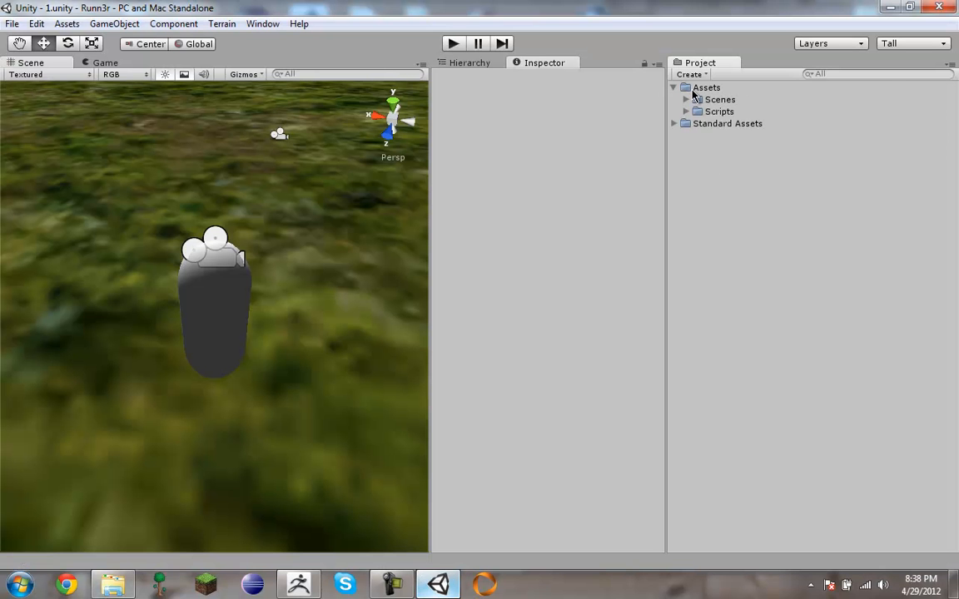
right_click(693, 95)
left_click(684, 101)
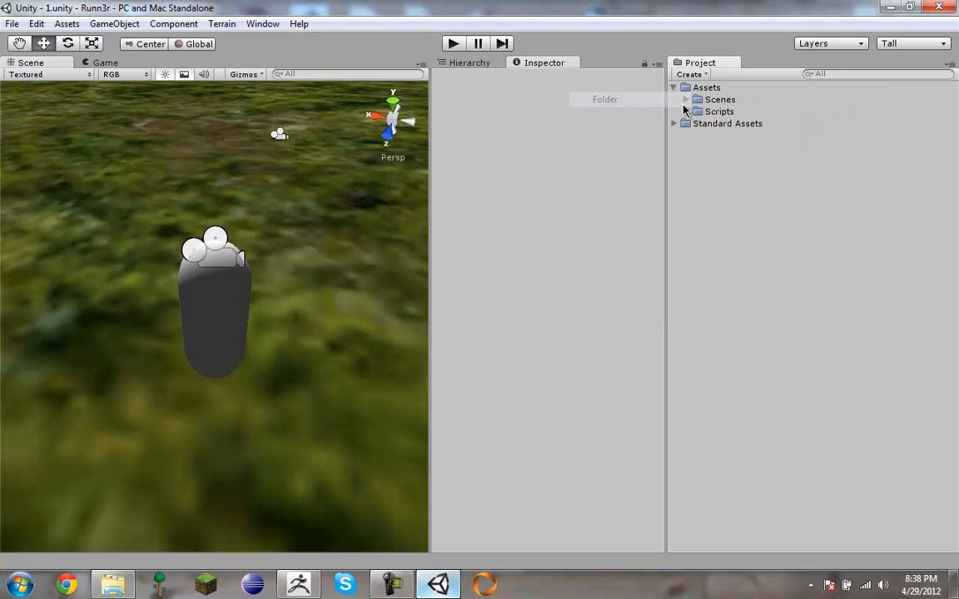
type("Model")
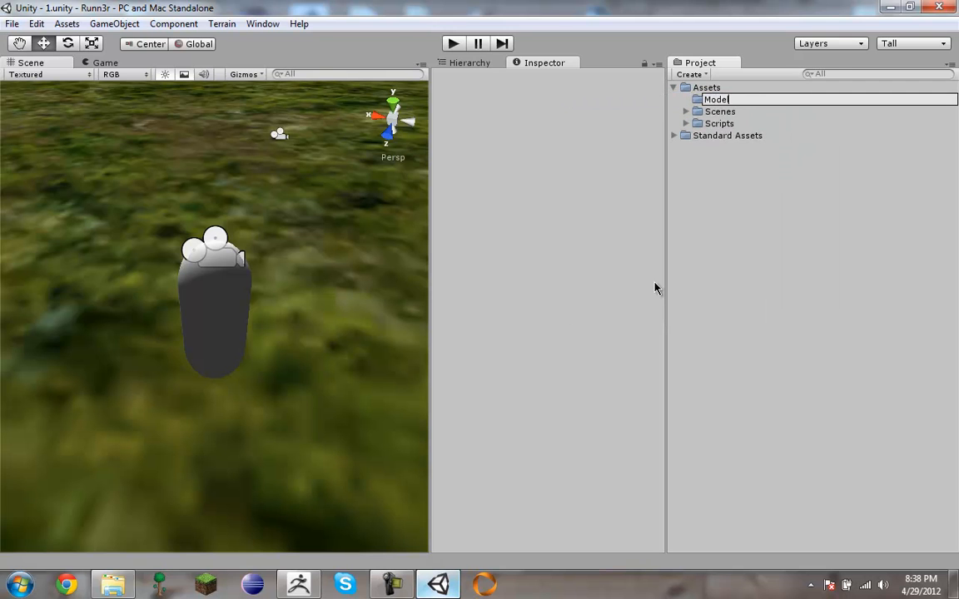
type("s")
key("Return")
Import the exported Ari'i folder from Windows Explorer into the Models folder of the Unity project.
left_click(113, 585)
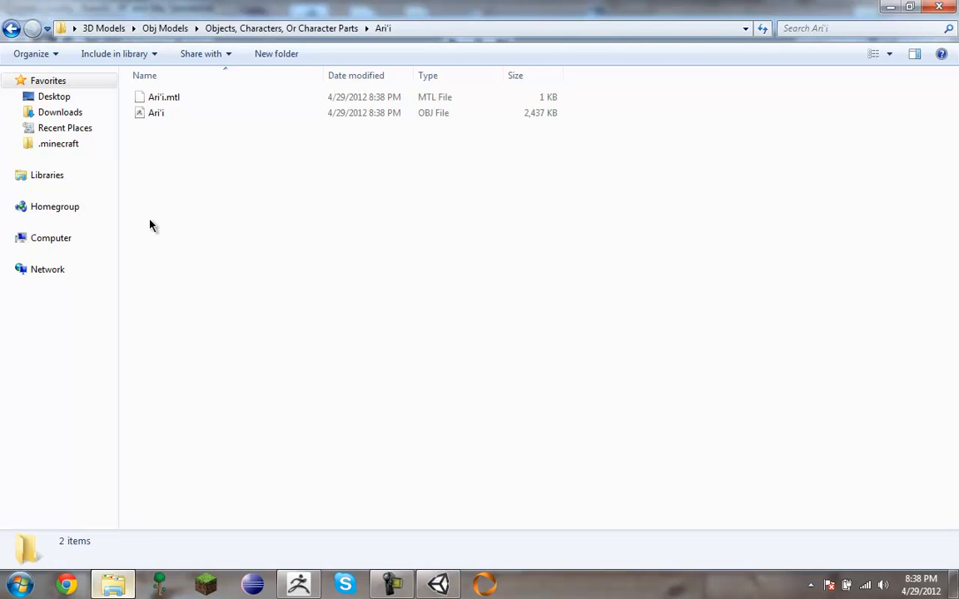
left_click(309, 28)
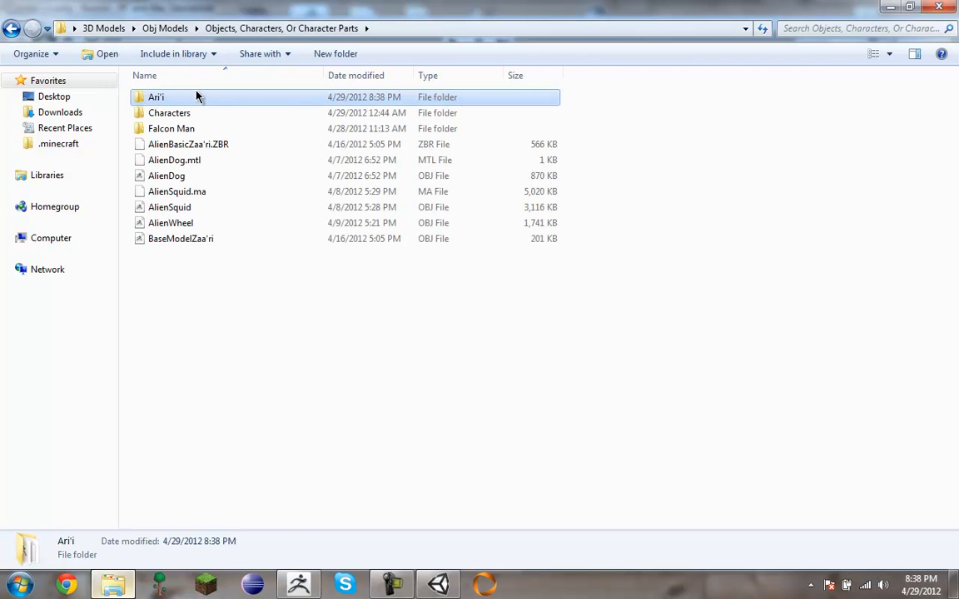
left_click_drag(196, 99, 719, 104)
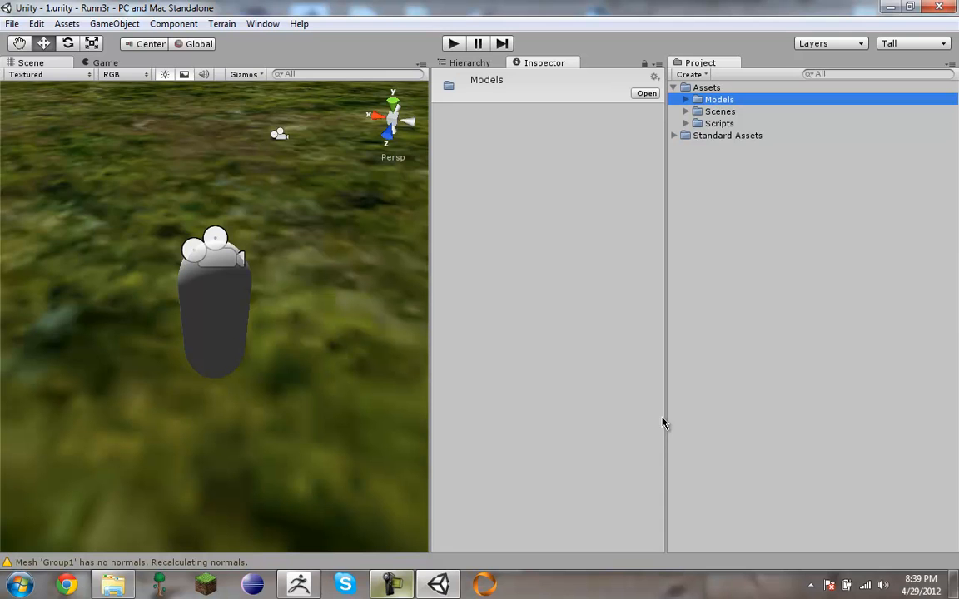
left_click(394, 587)
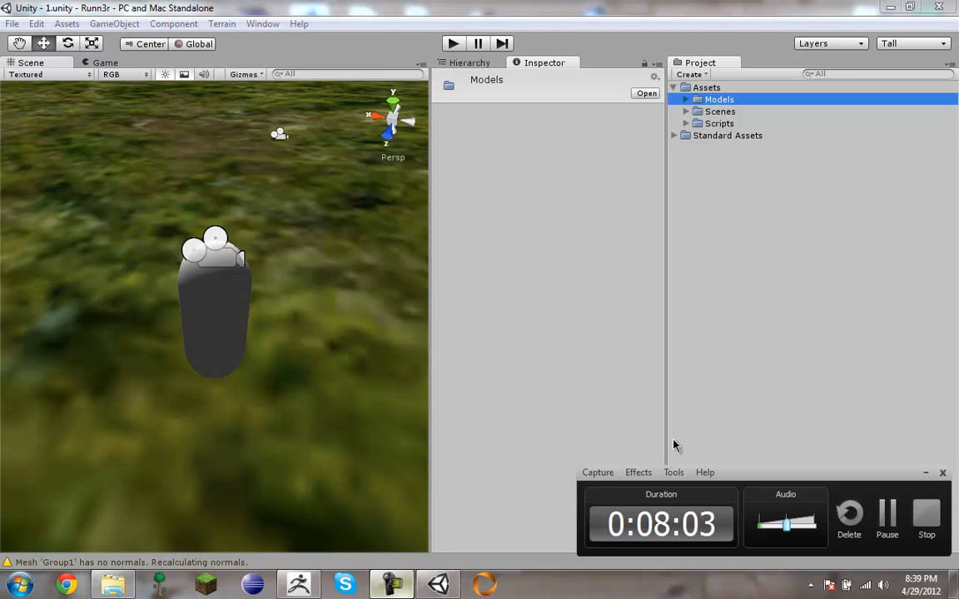
left_click(926, 474)
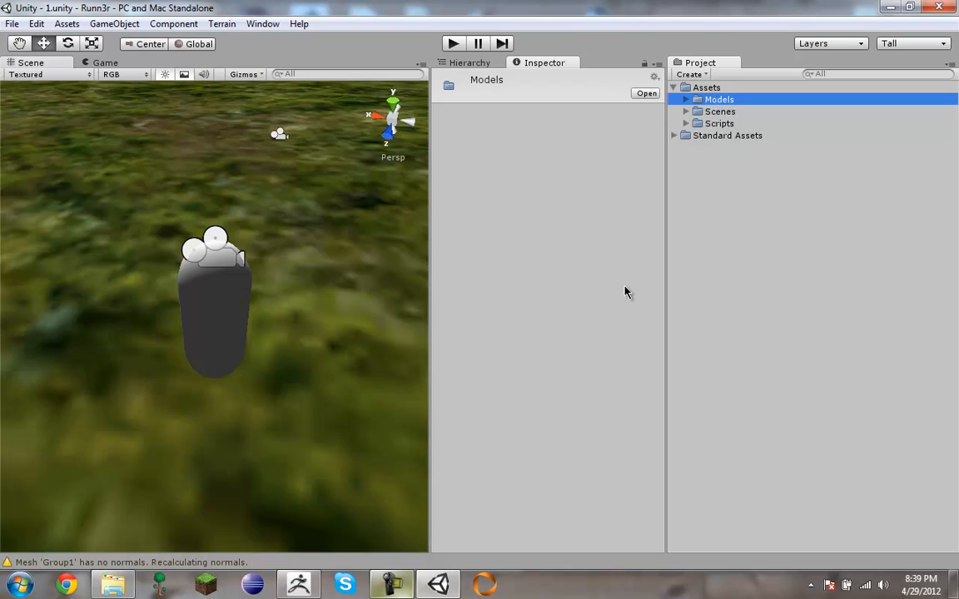
Show the scene hierarchy and expand the Models and Ari'i folders in the project assets.
left_click(674, 88)
left_click(675, 92)
left_click(476, 63)
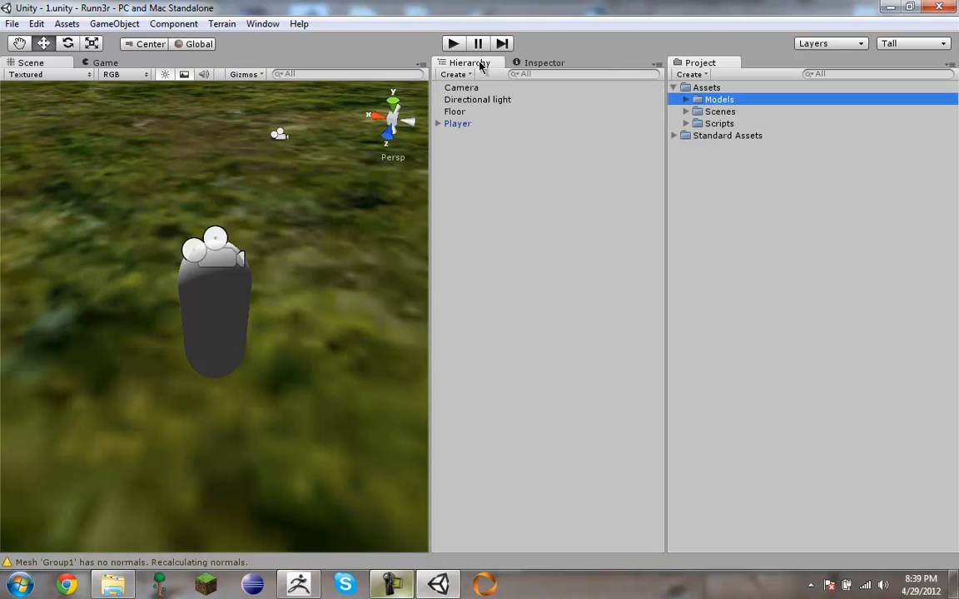
left_click(687, 100)
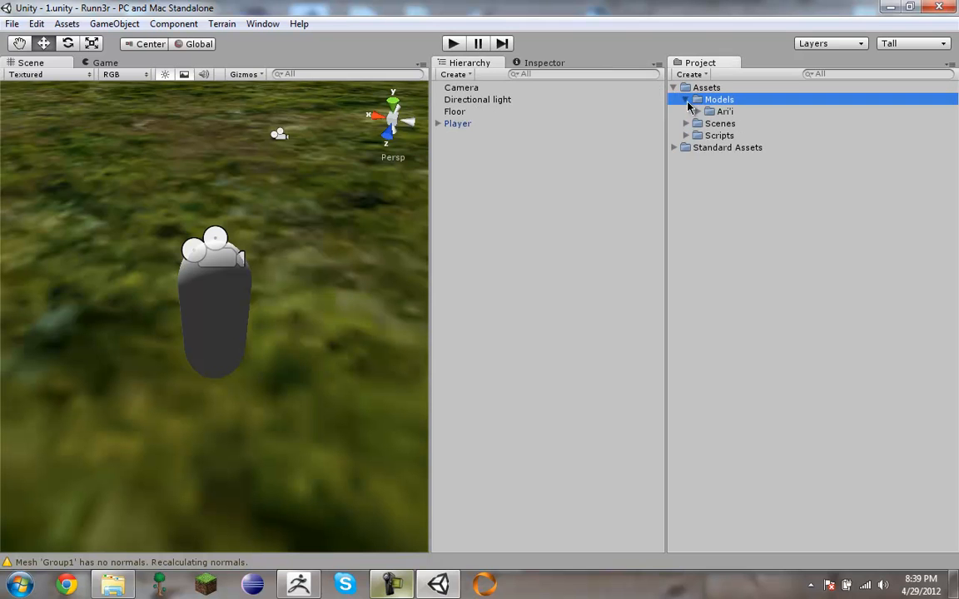
left_click(698, 111)
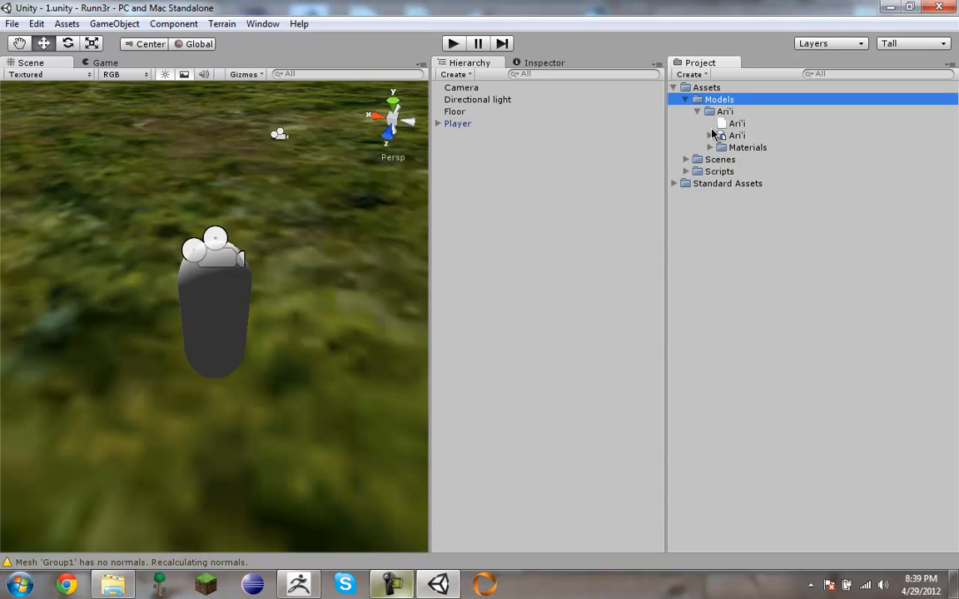
Add the imported Ari'i model to the scene, frame it, and inspect it from several sides.
left_click_drag(722, 136, 456, 98)
left_click(458, 96)
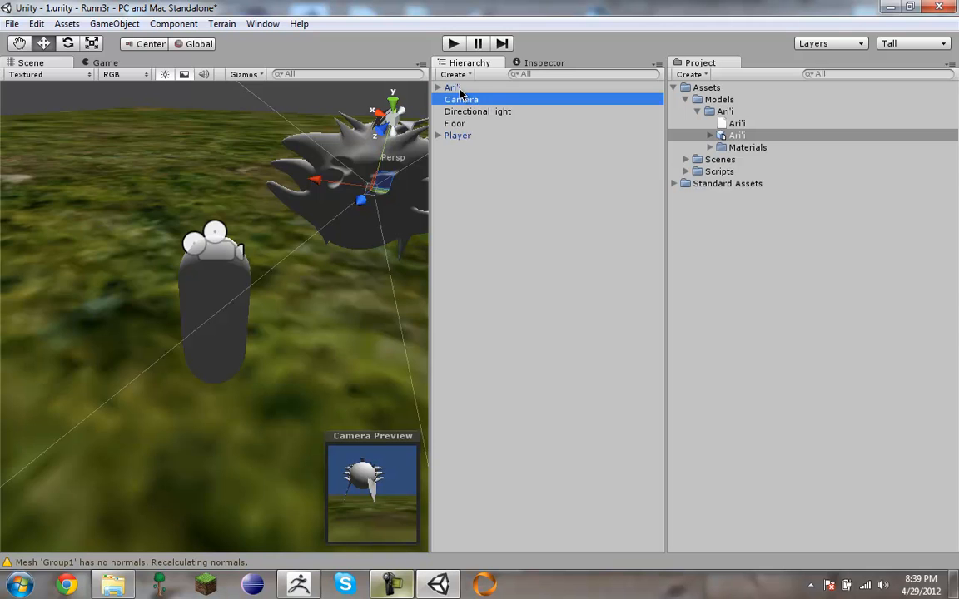
double_click(455, 88)
left_click_drag(226, 273, 540, 223, "alt")
left_click(539, 223)
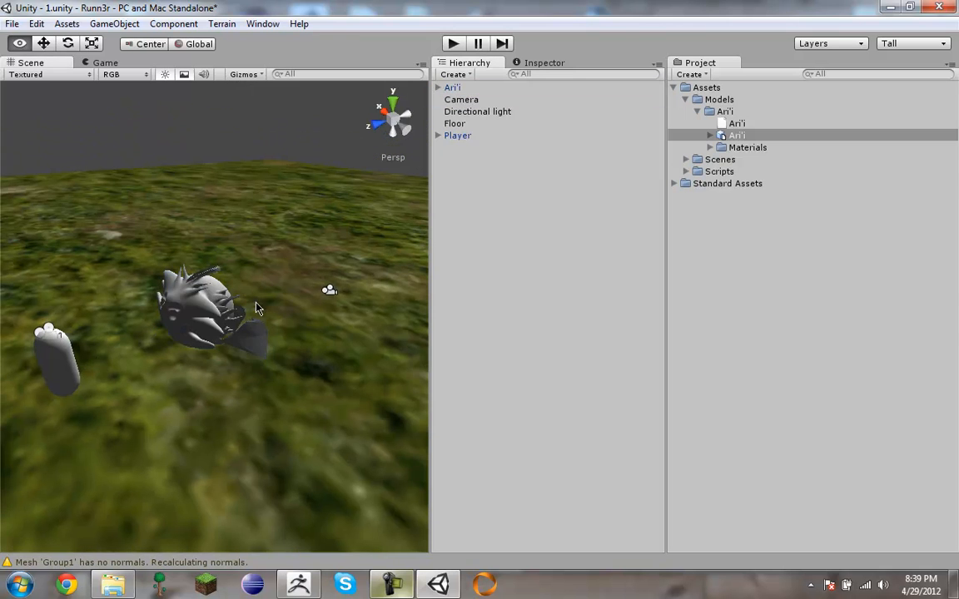
left_click_drag(214, 247, 339, 300, "alt")
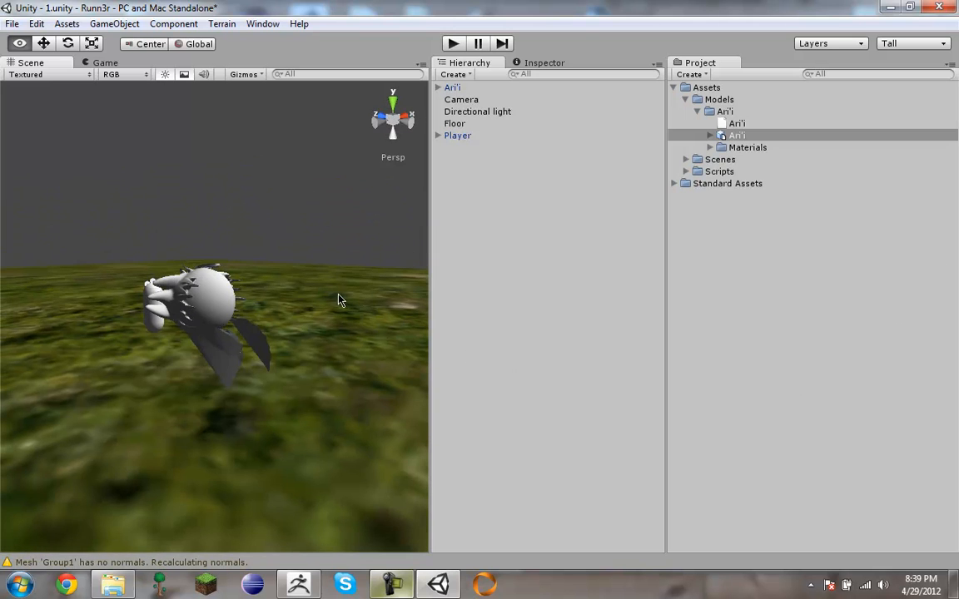
left_click_drag(250, 223, 301, 293, "alt")
left_click_drag(368, 291, 323, 312, "alt")
left_click_drag(376, 227, 332, 324, "alt")
Run the game to view the Ari'i model from the player's perspective, and stop playback.
left_click(463, 88)
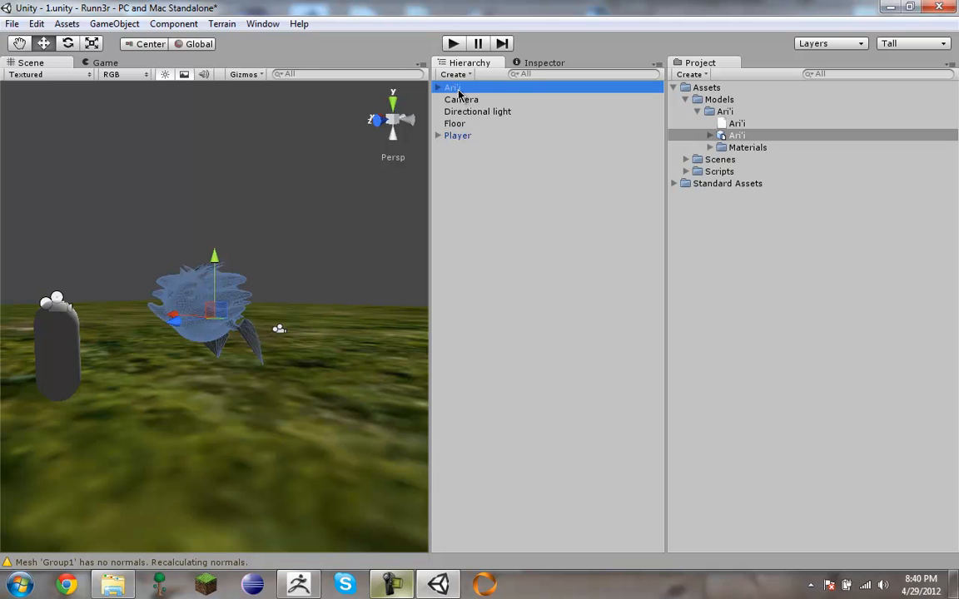
left_click(114, 23)
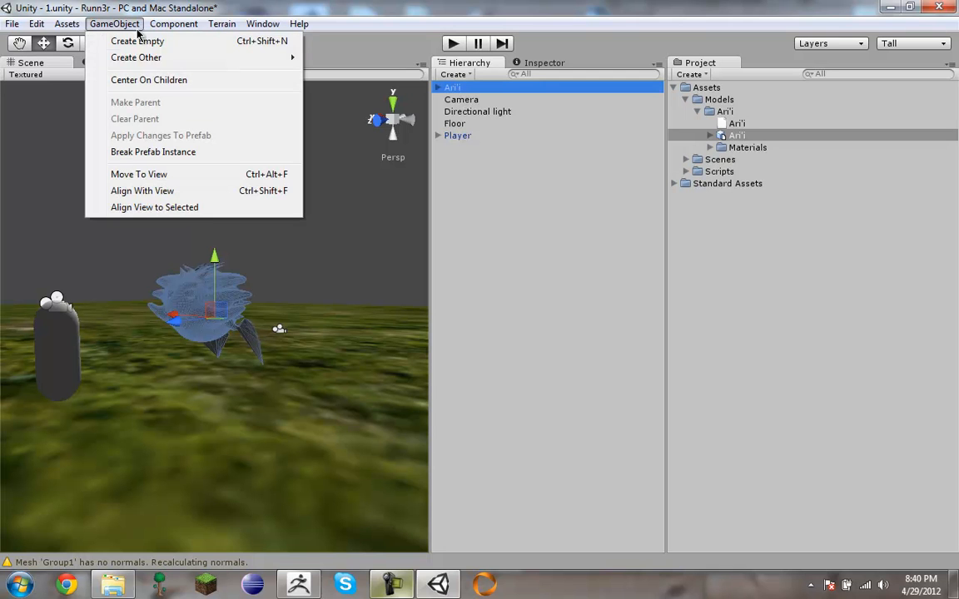
mouse_move(210, 58)
left_click(511, 149)
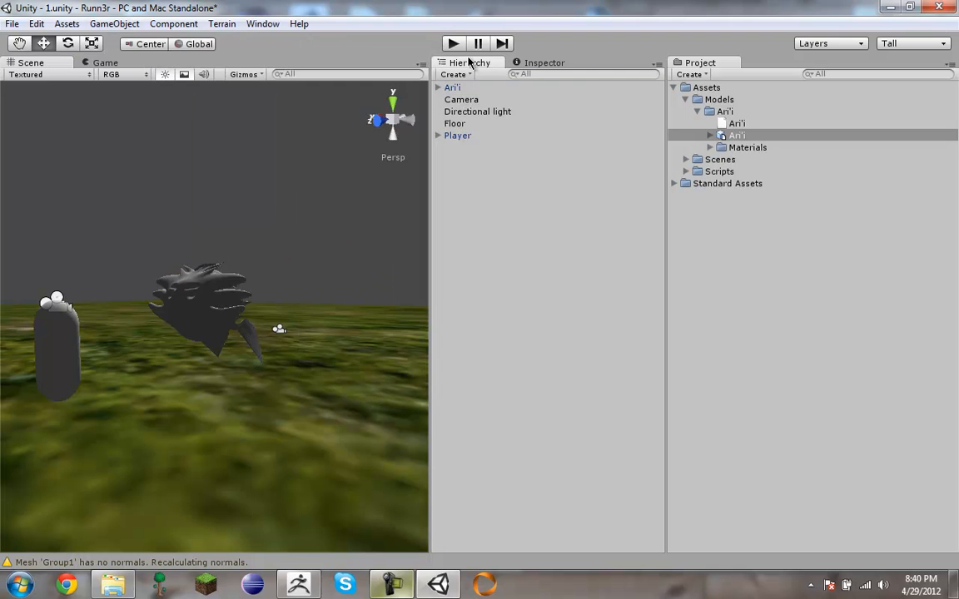
left_click(453, 43)
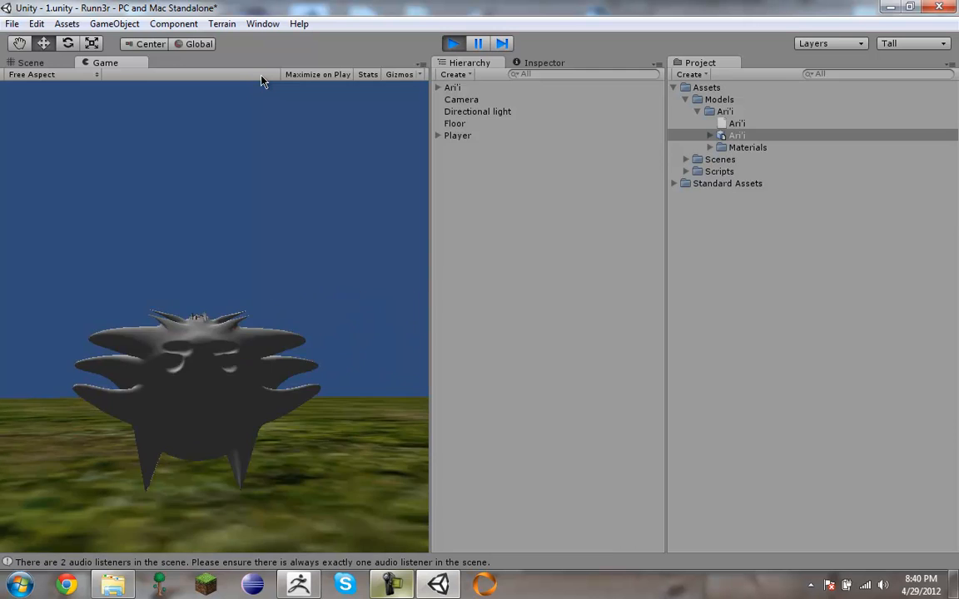
left_click(461, 42)
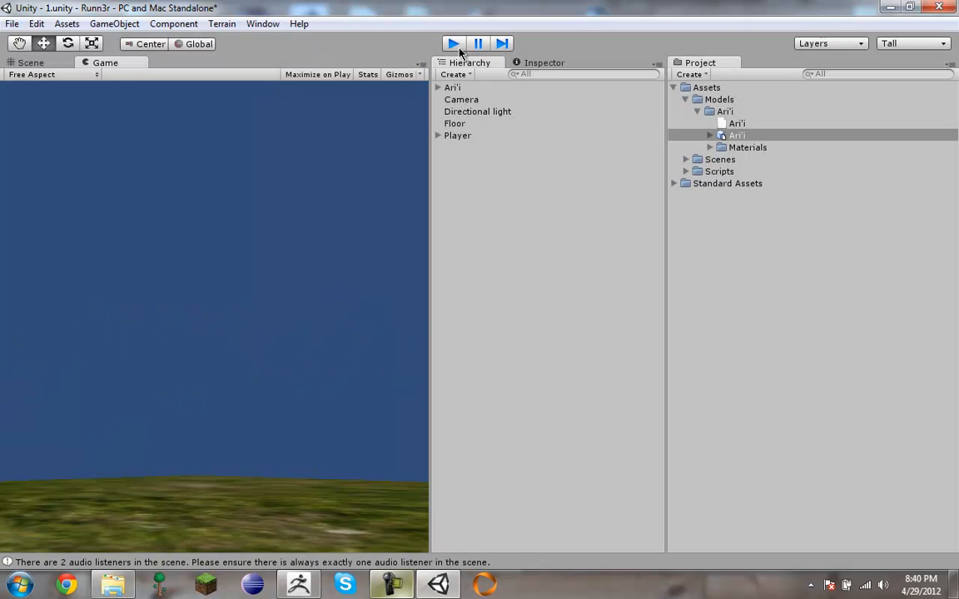
Add a Mesh Collider physics component to the Ari'i object in the scene.
left_click(473, 87)
left_click(526, 63)
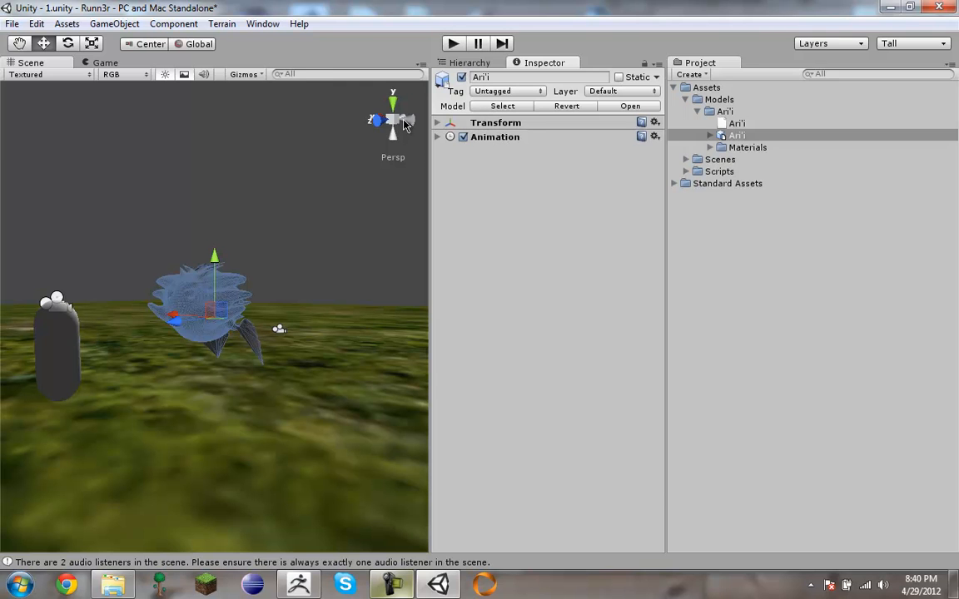
left_click(125, 23)
mouse_move(166, 24)
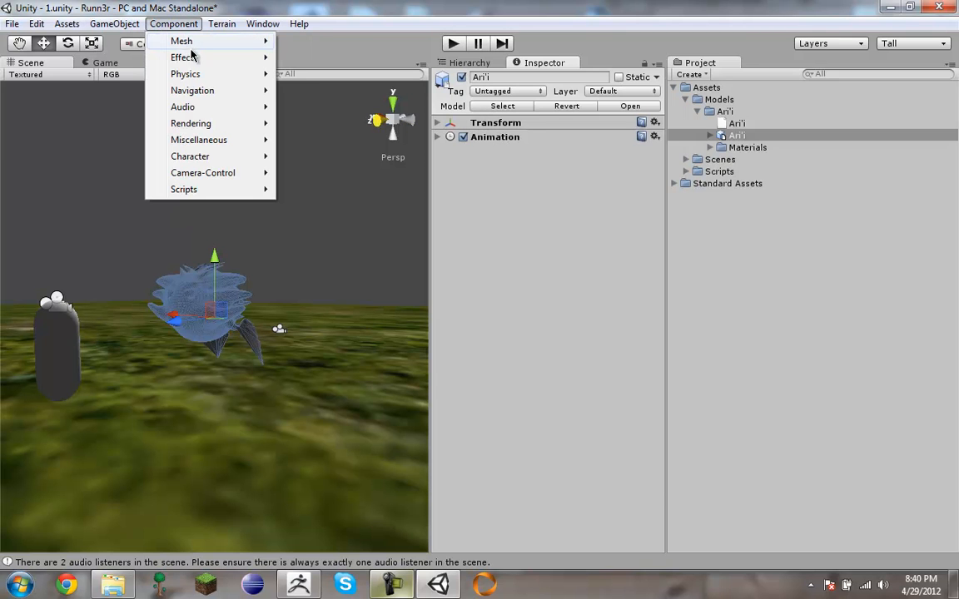
mouse_move(195, 73)
left_click(334, 163)
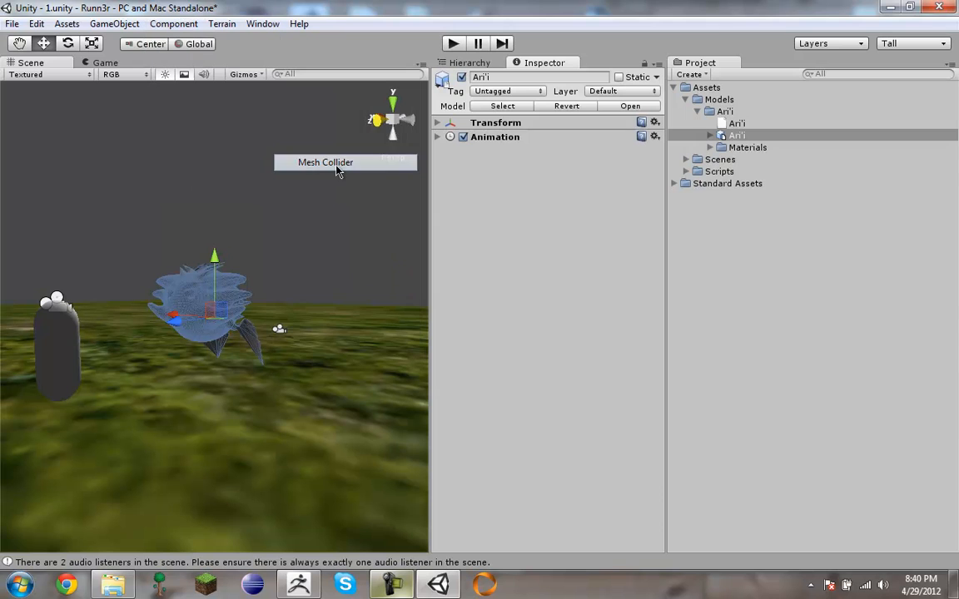
Assign the Group1 mesh of the Ari'i model as the Mesh Collider's mesh.
left_click_drag(736, 124, 597, 221)
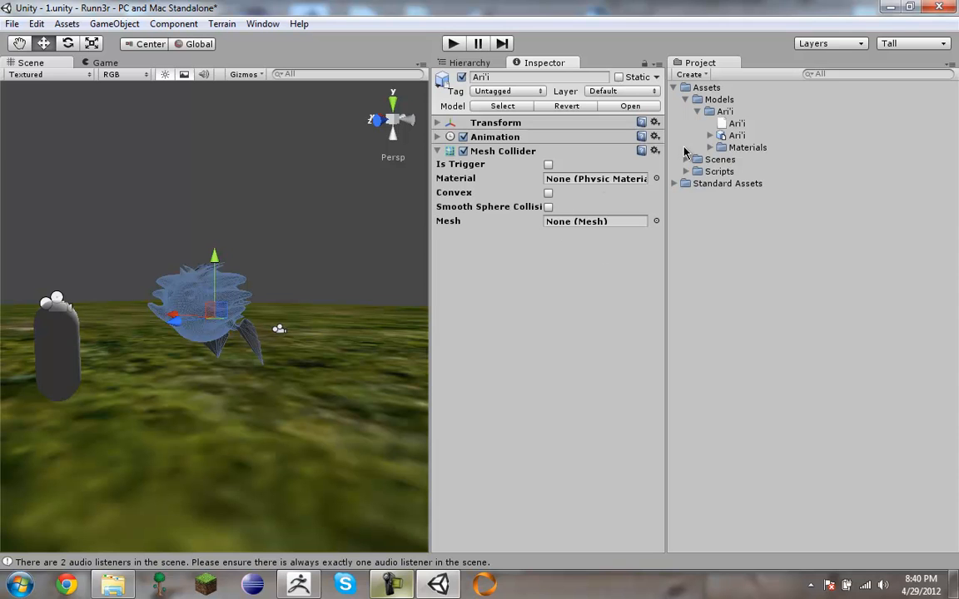
left_click(710, 148)
left_click(711, 147)
left_click(709, 135)
left_click_drag(749, 159, 516, 330)
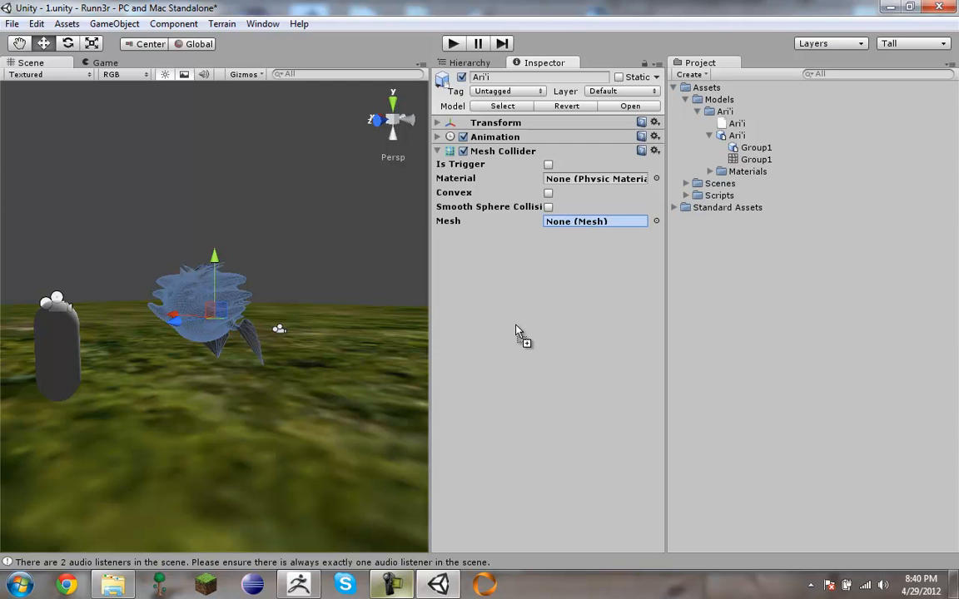
left_click_drag(516, 330, 556, 281)
left_click_drag(569, 240, 553, 305)
left_click_drag(541, 323, 541, 324)
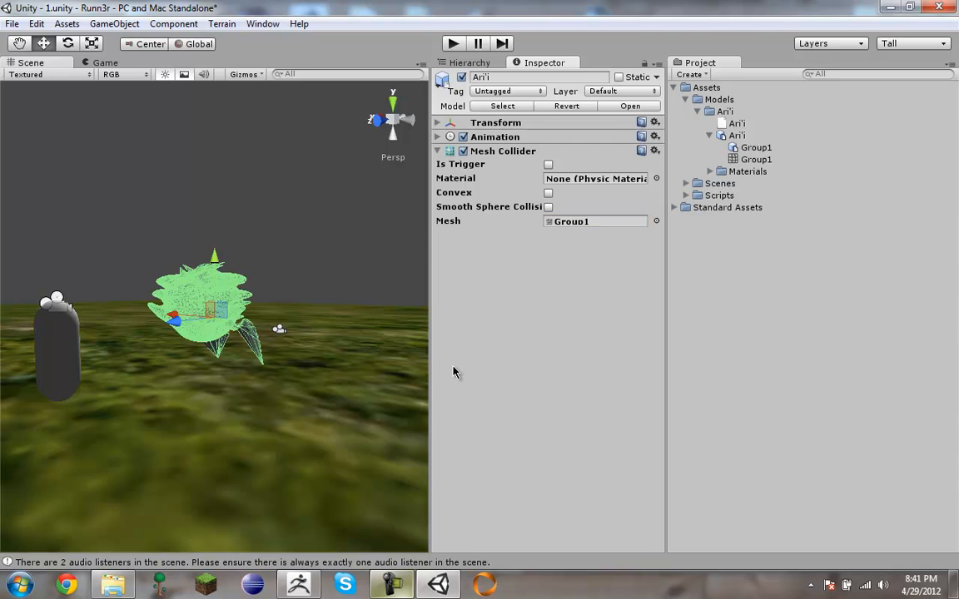
left_click(391, 585)
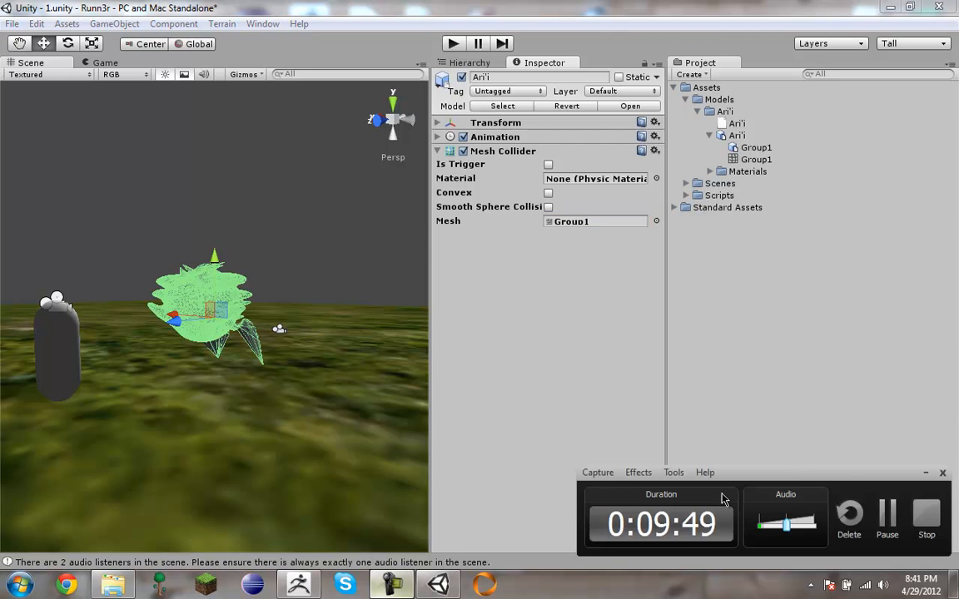
left_click(926, 478)
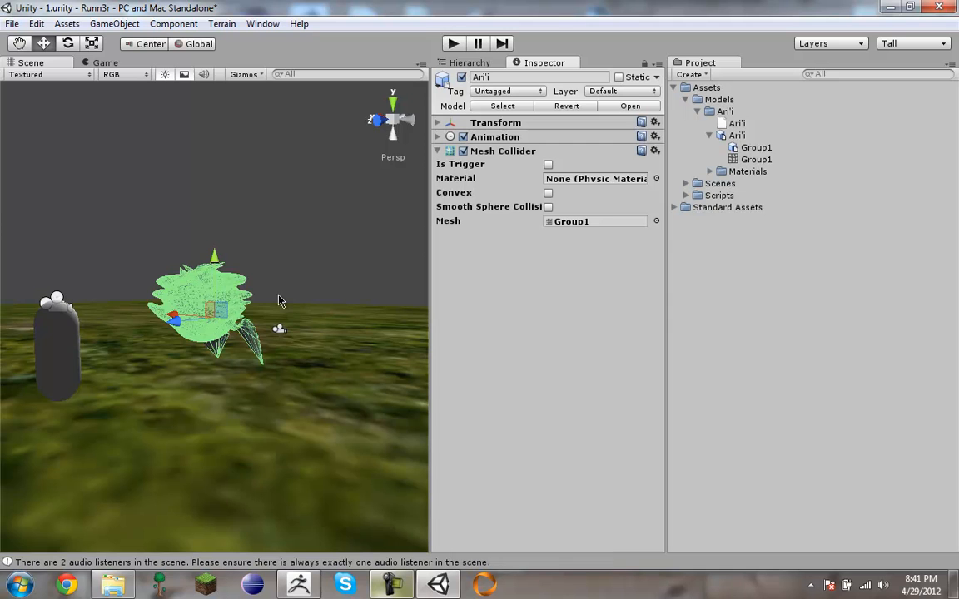
Run the game to test the player's collision with the Ari'i model, and stop playback.
key("alt")
left_click_drag(380, 246, 383, 244, "alt")
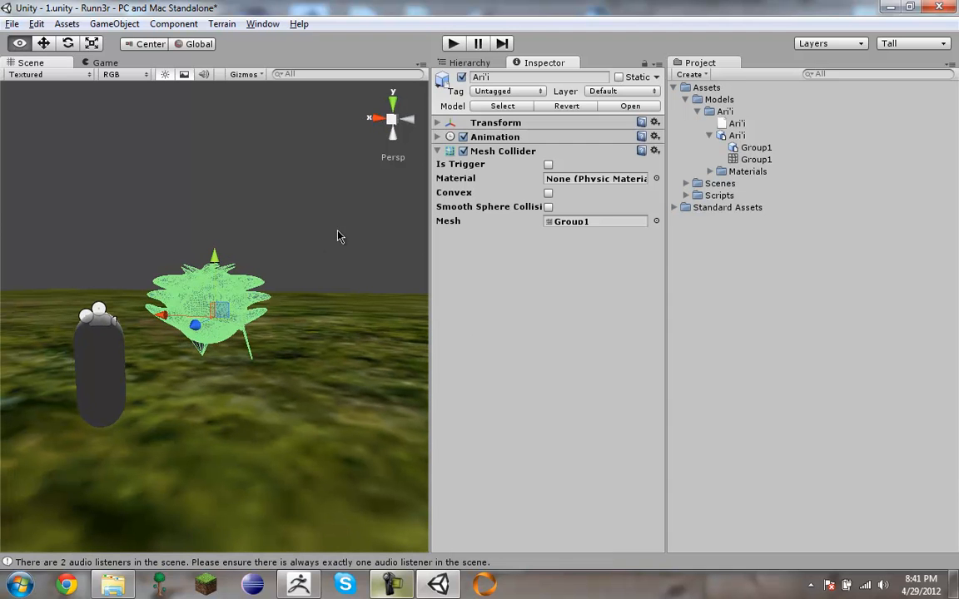
left_click(371, 236)
left_click_drag(293, 287, 193, 291, "alt")
left_click(456, 46)
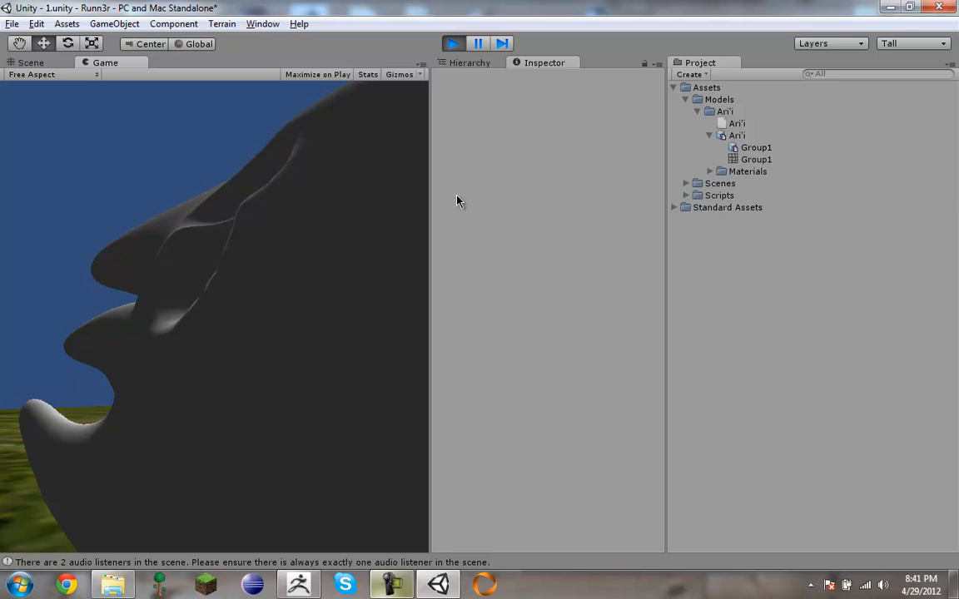
left_click(458, 47)
Set the Ari'i object's position to X 0 and Z -3, and open its X scale for editing.
left_click(464, 66)
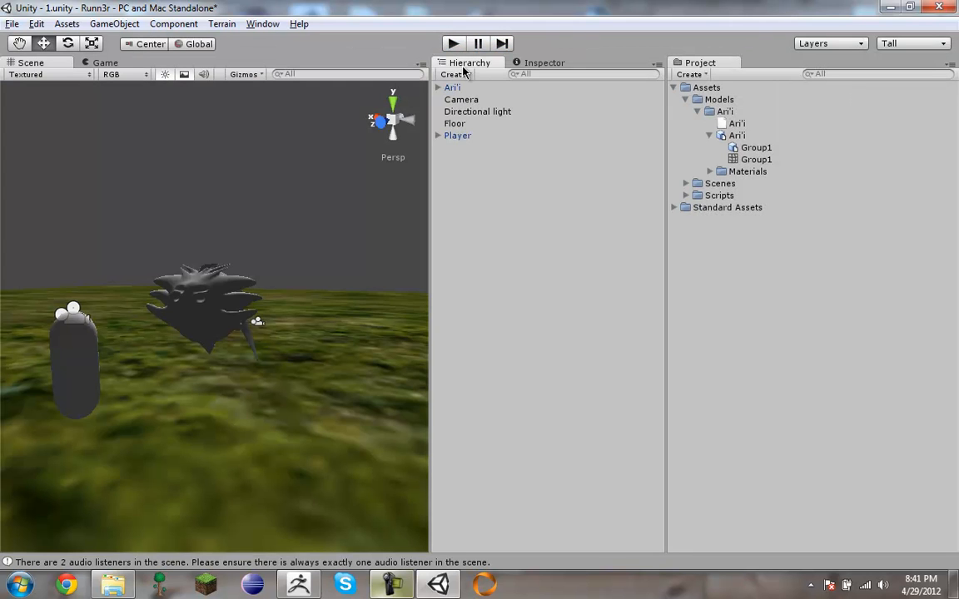
left_click(454, 87)
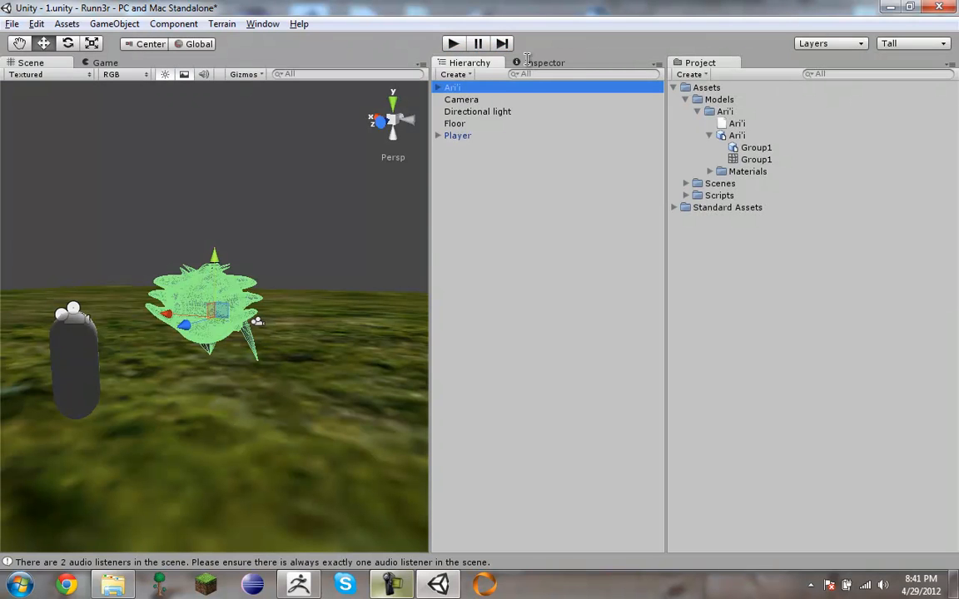
left_click(527, 61)
left_click(439, 150)
left_click(438, 123)
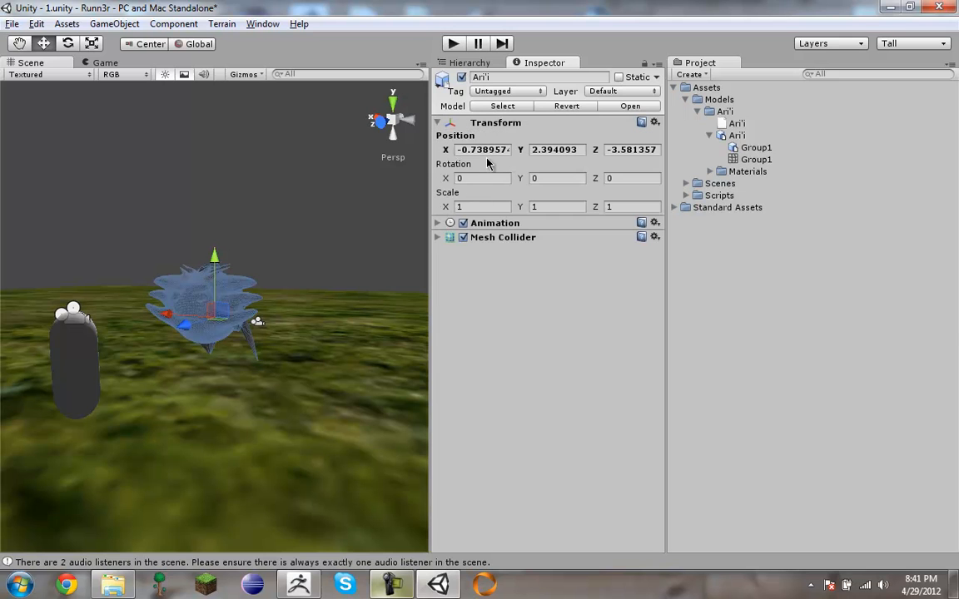
left_click(487, 149)
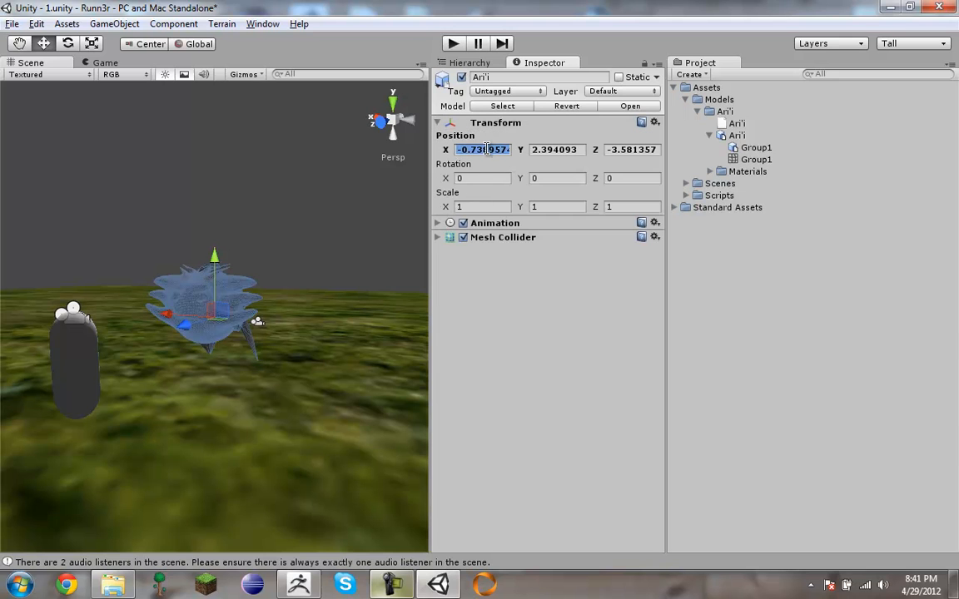
type("0")
key("Tab")
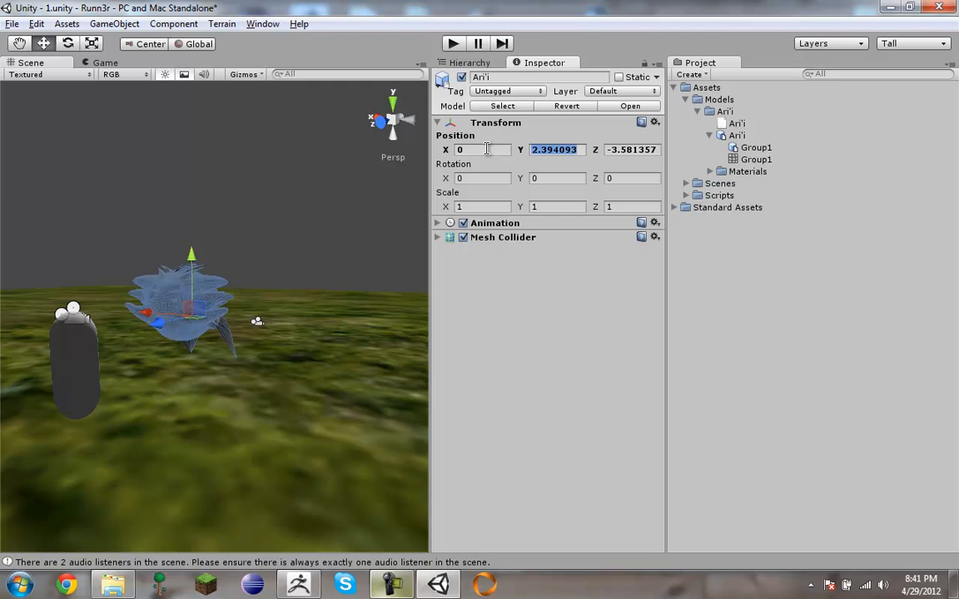
key("Tab")
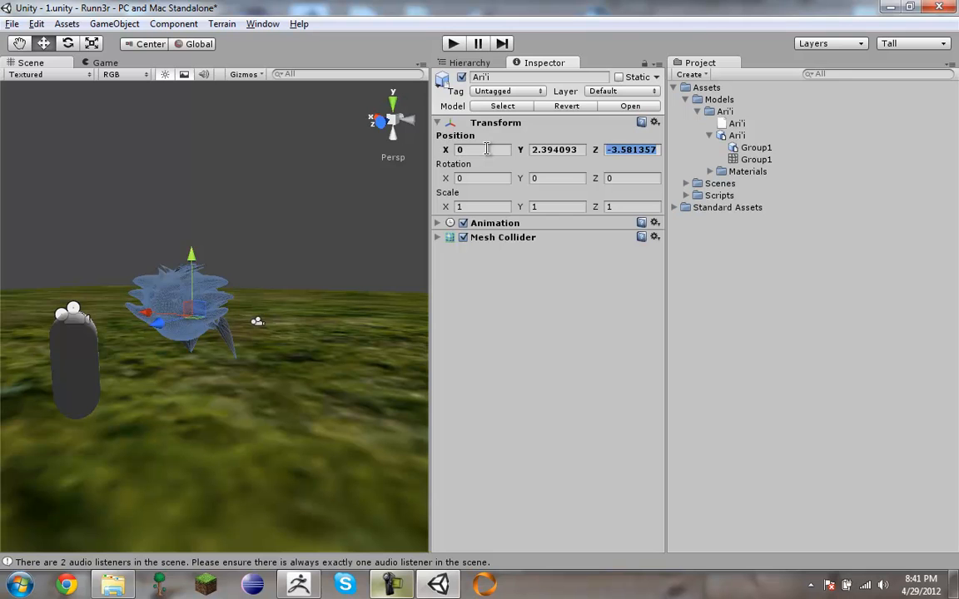
type("-3")
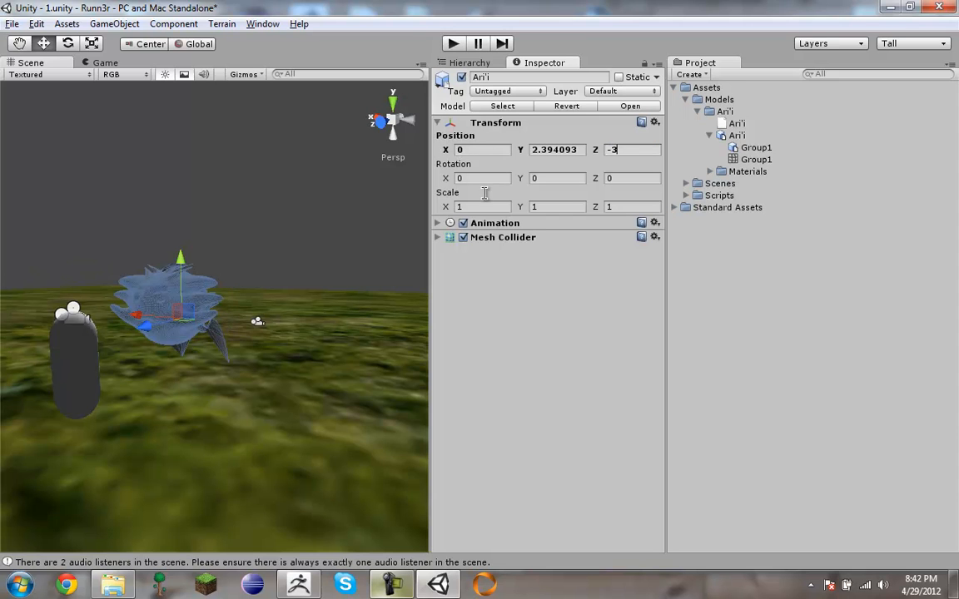
left_click(481, 206)
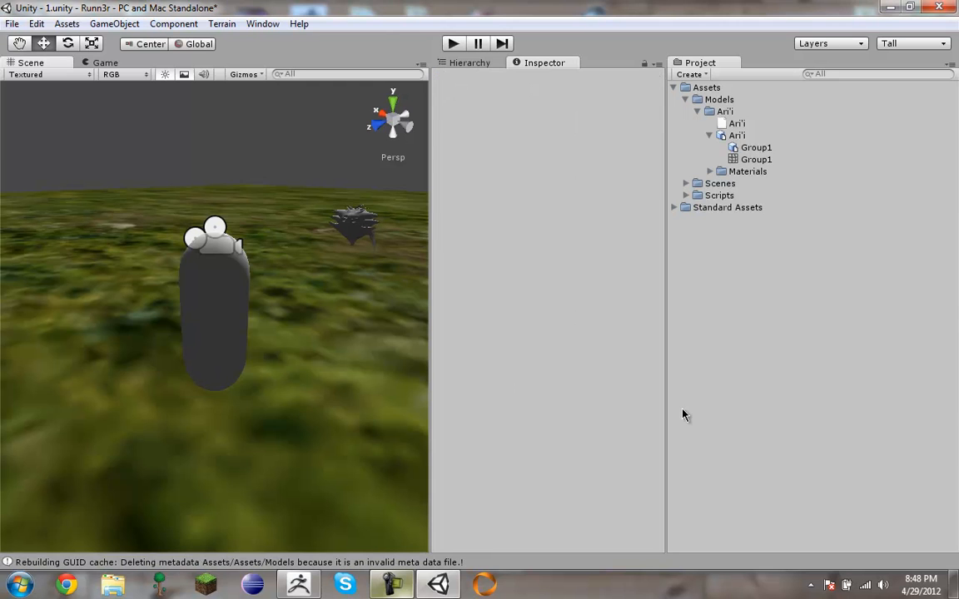
left_click(393, 586)
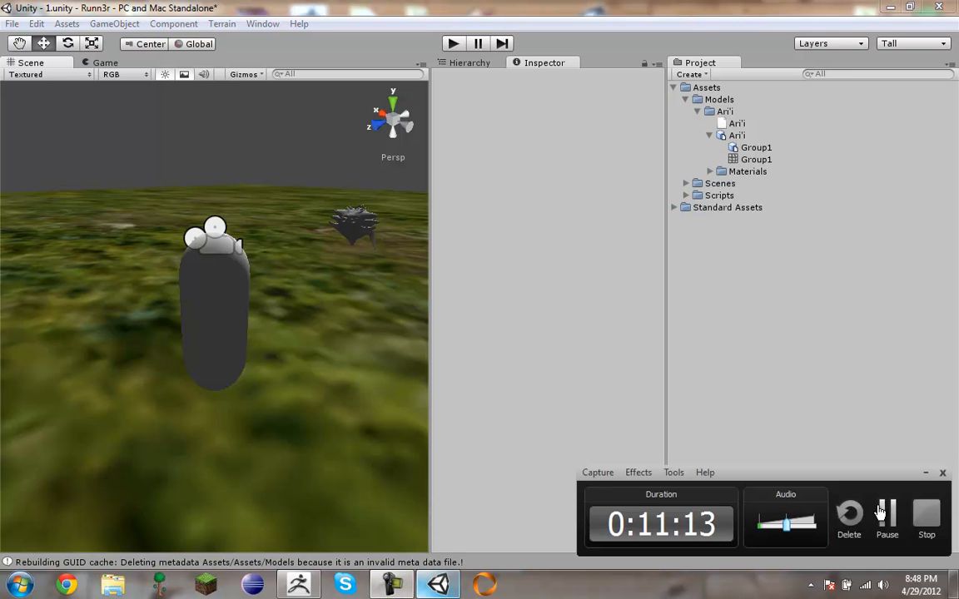
left_click(925, 474)
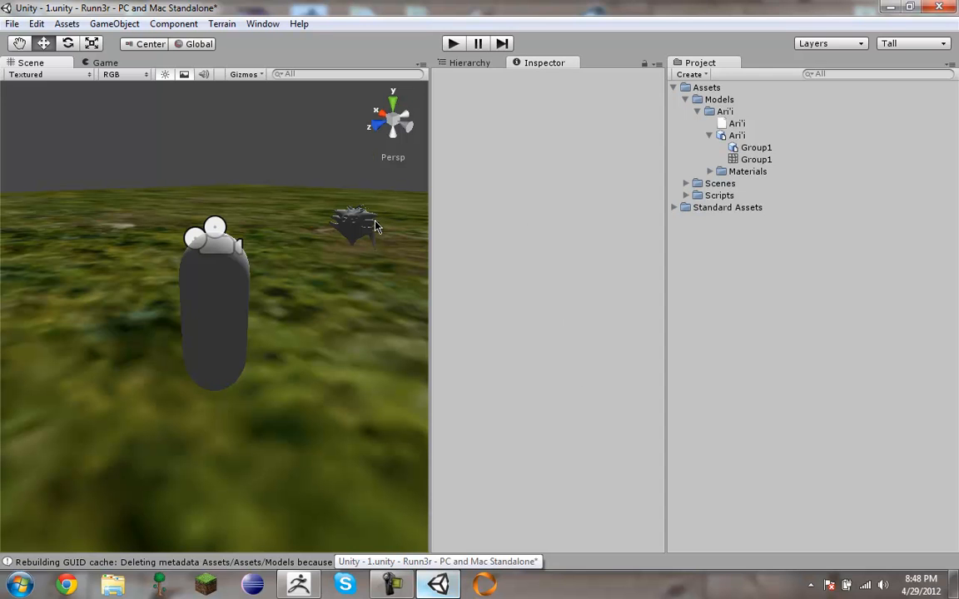
Select the Ari'i model in the scene, collapse its Transform component, and clear the selection.
left_click(341, 208)
left_click(488, 123)
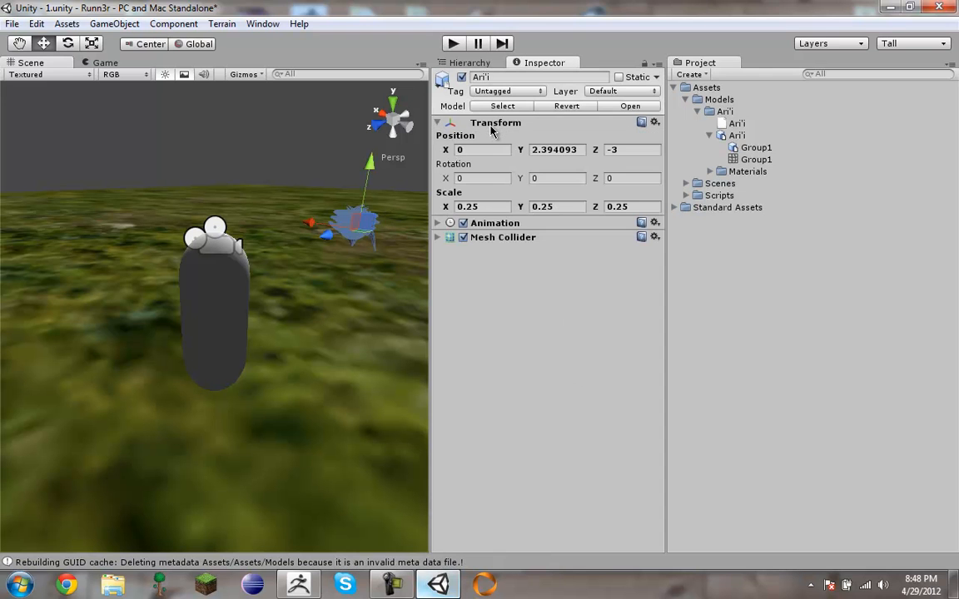
left_click(492, 125)
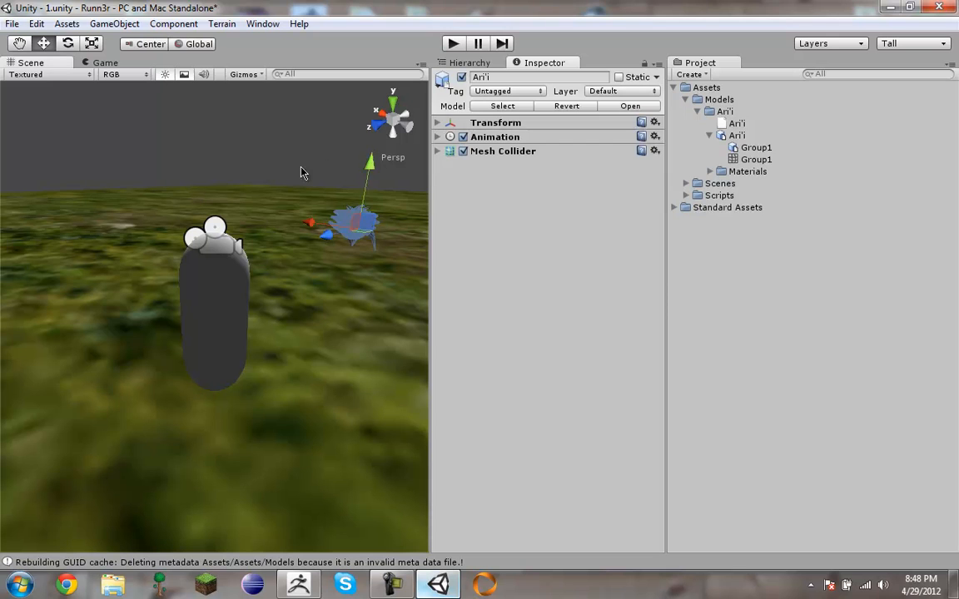
left_click(263, 233)
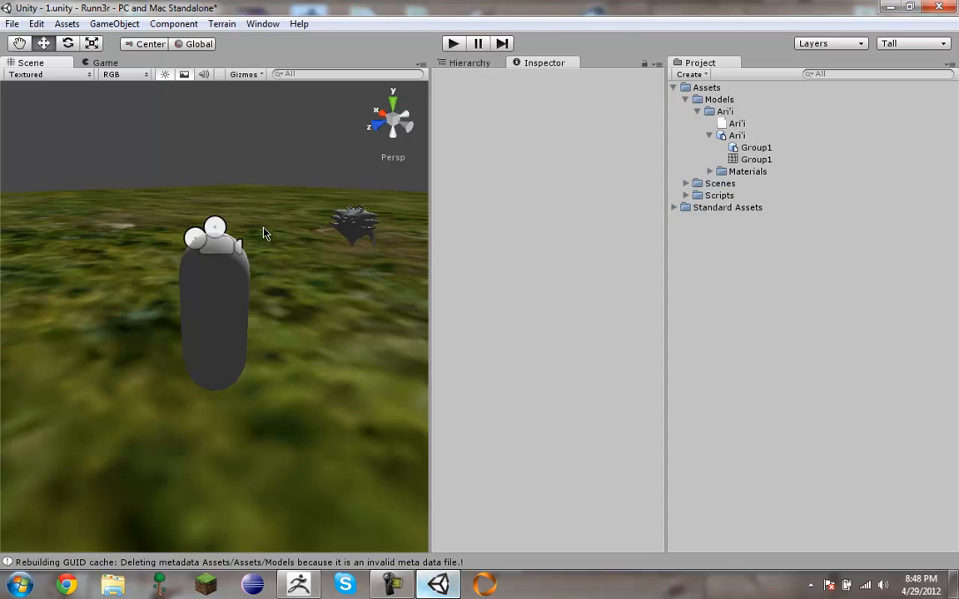
Collapse the Ari'i model, its folder, and the Models and Assets folders in the project assets.
left_click(709, 135)
left_click(697, 111)
left_click(686, 99)
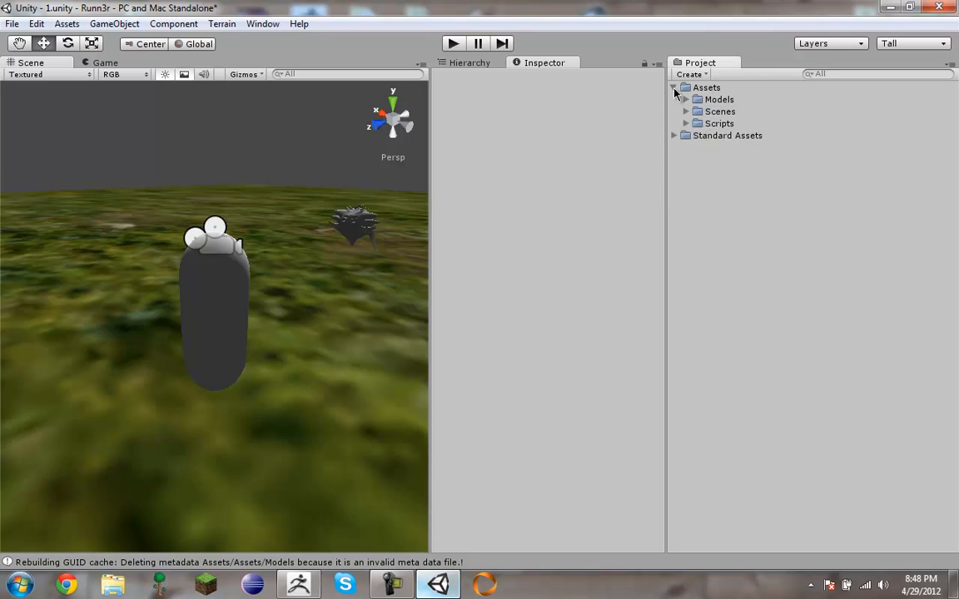
left_click(674, 88)
Run the game once more to check the scene with the scaled-down Ari'i model, and stop playback.
left_click(454, 44)
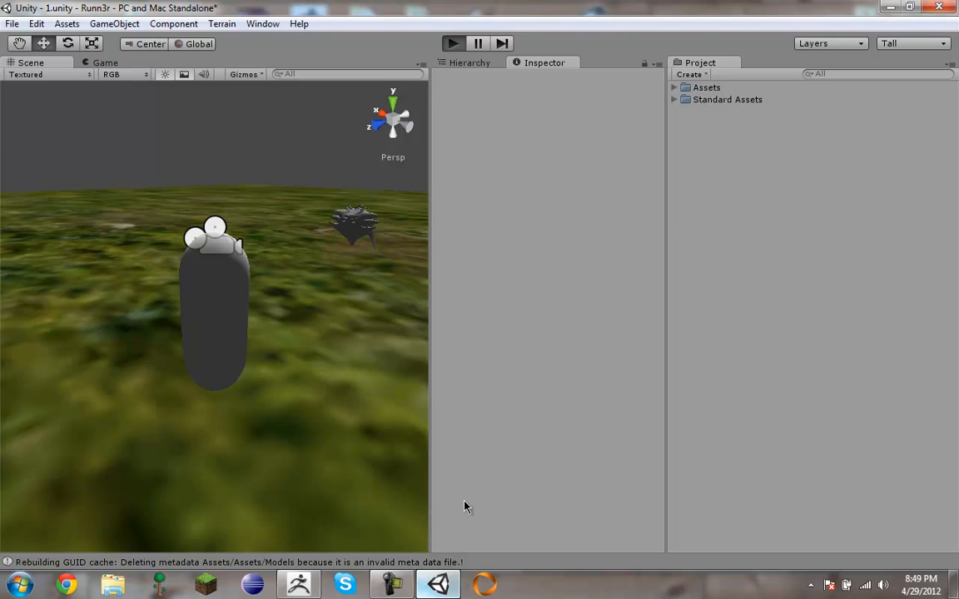
left_click(391, 585)
left_click(925, 473)
key("ctrl+p")
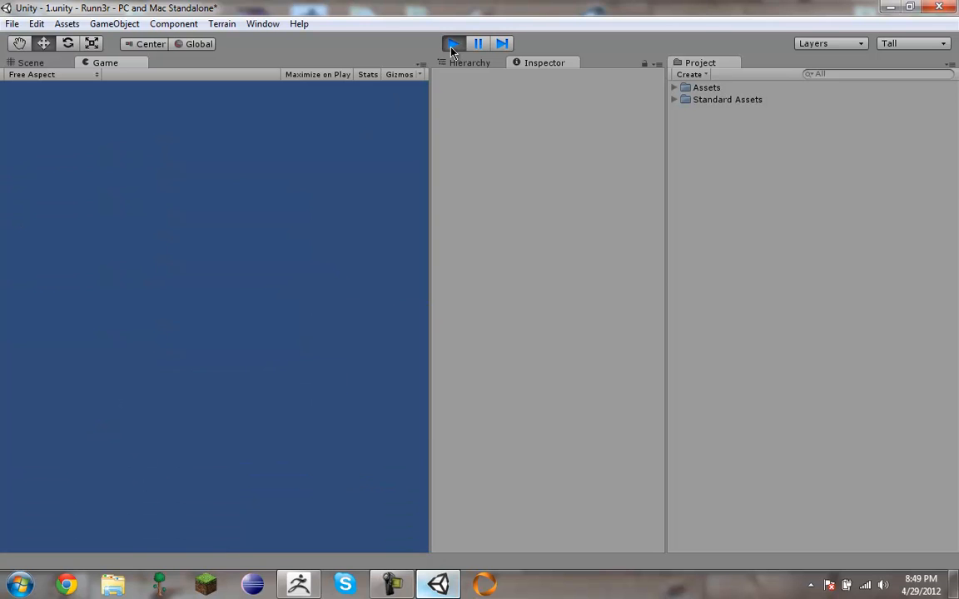
left_click(454, 46)
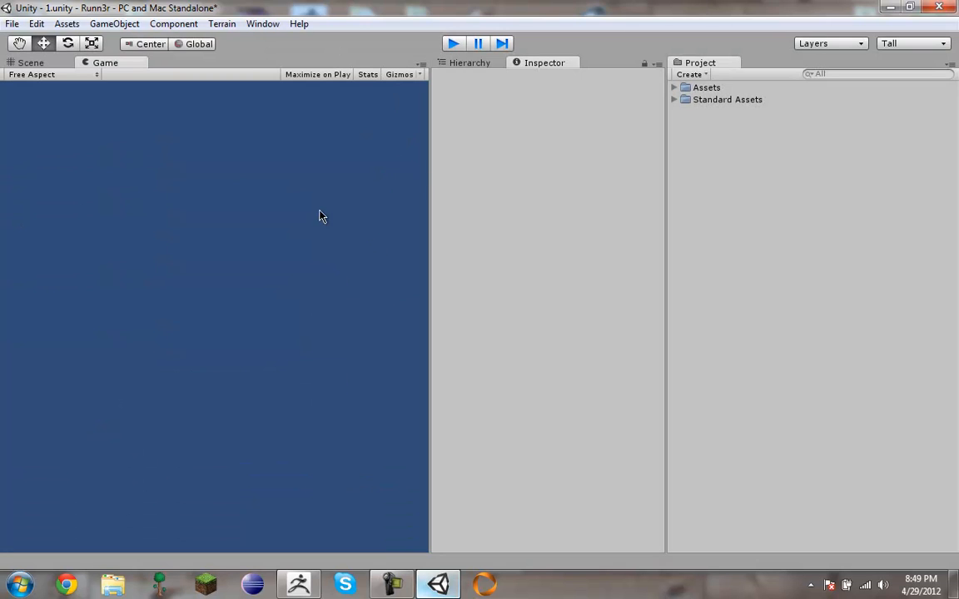